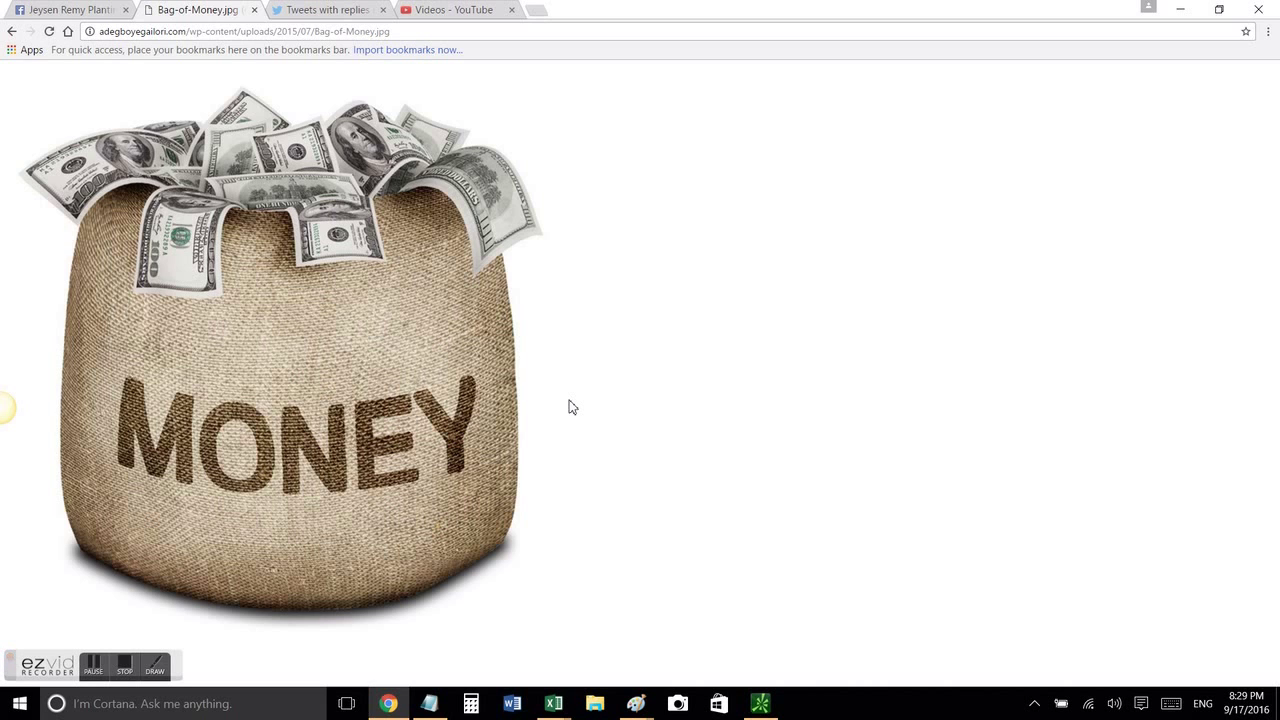
# - Open the Notepad video notes from the taskbar on the right half of the screen
pyautogui.click(431, 703)
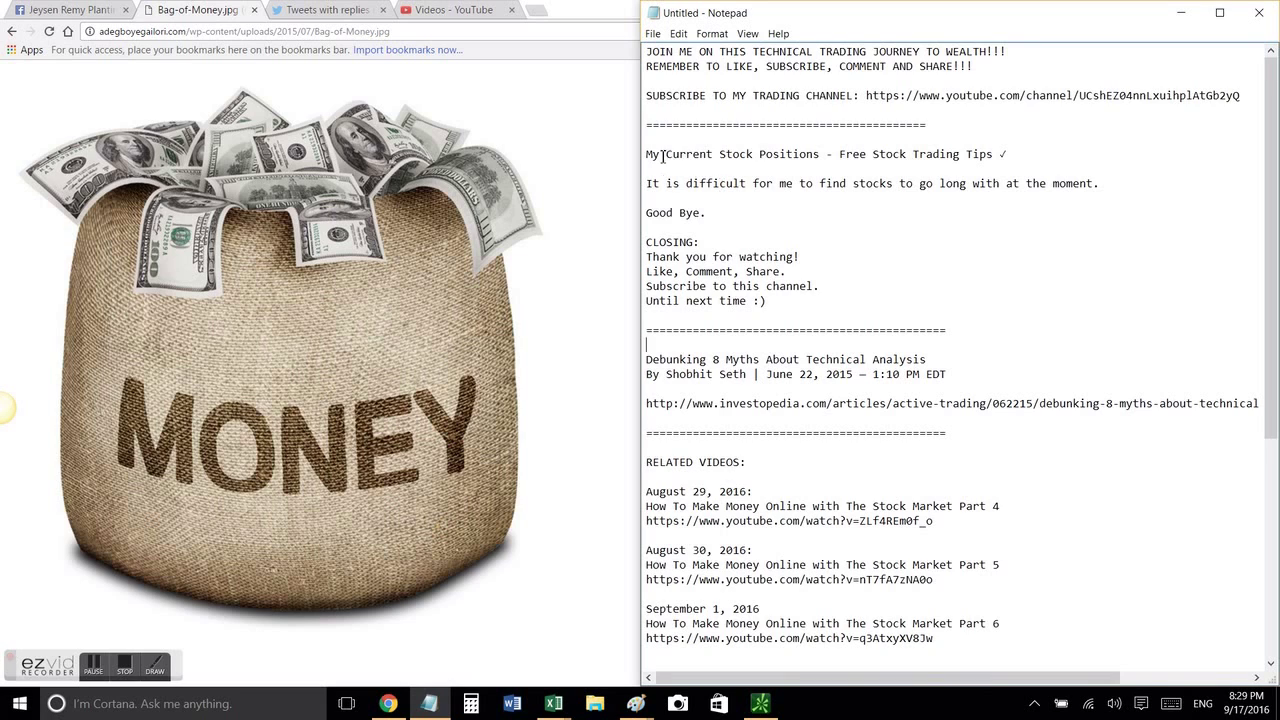
# - Select the 'My Current Stock Positions' title in Notepad, then bring the thinkorswim chart forward
pyautogui.moveTo(838, 157); pyautogui.dragTo(1083, 158)
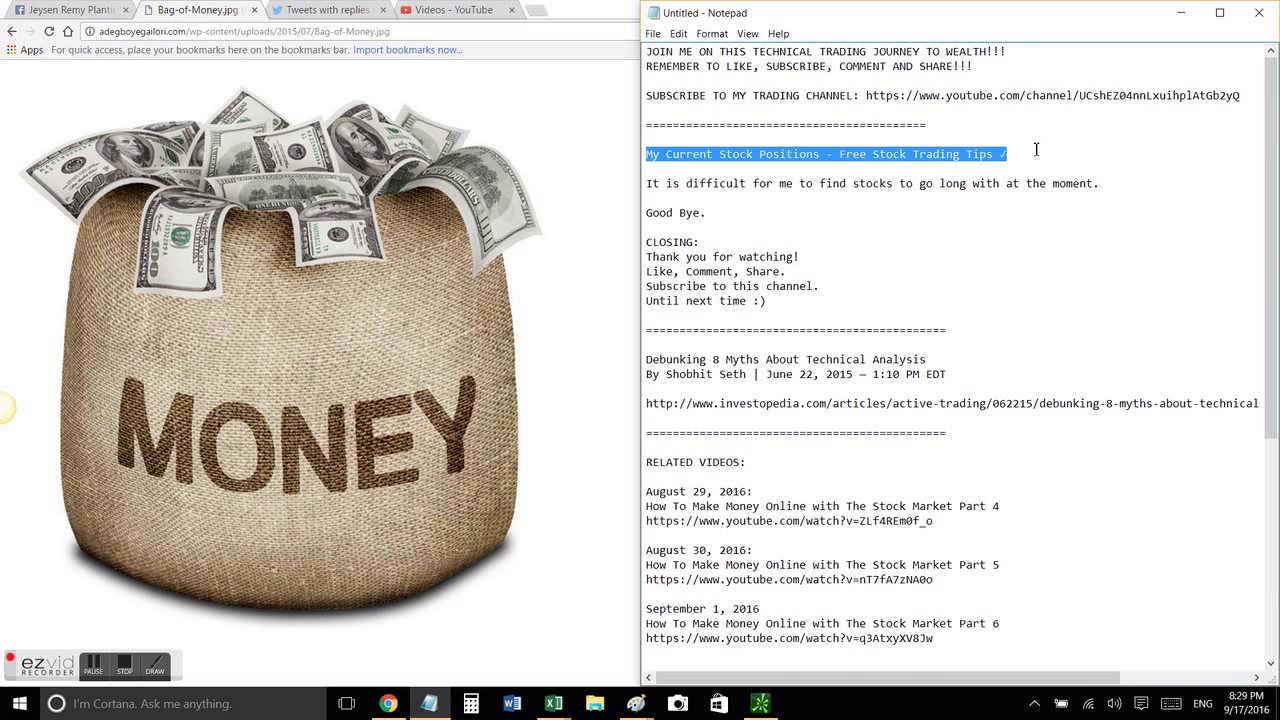
pyautogui.click(390, 3)
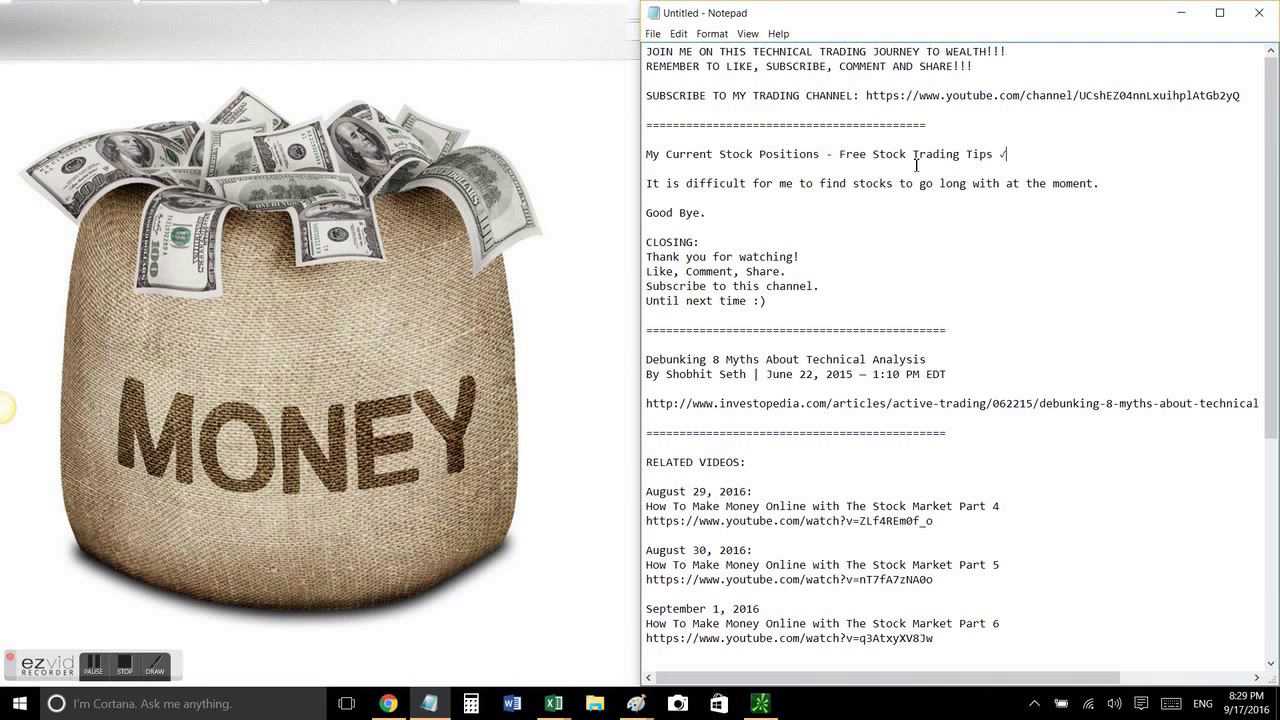
pyautogui.click(399, 284)
pyautogui.click(773, 707)
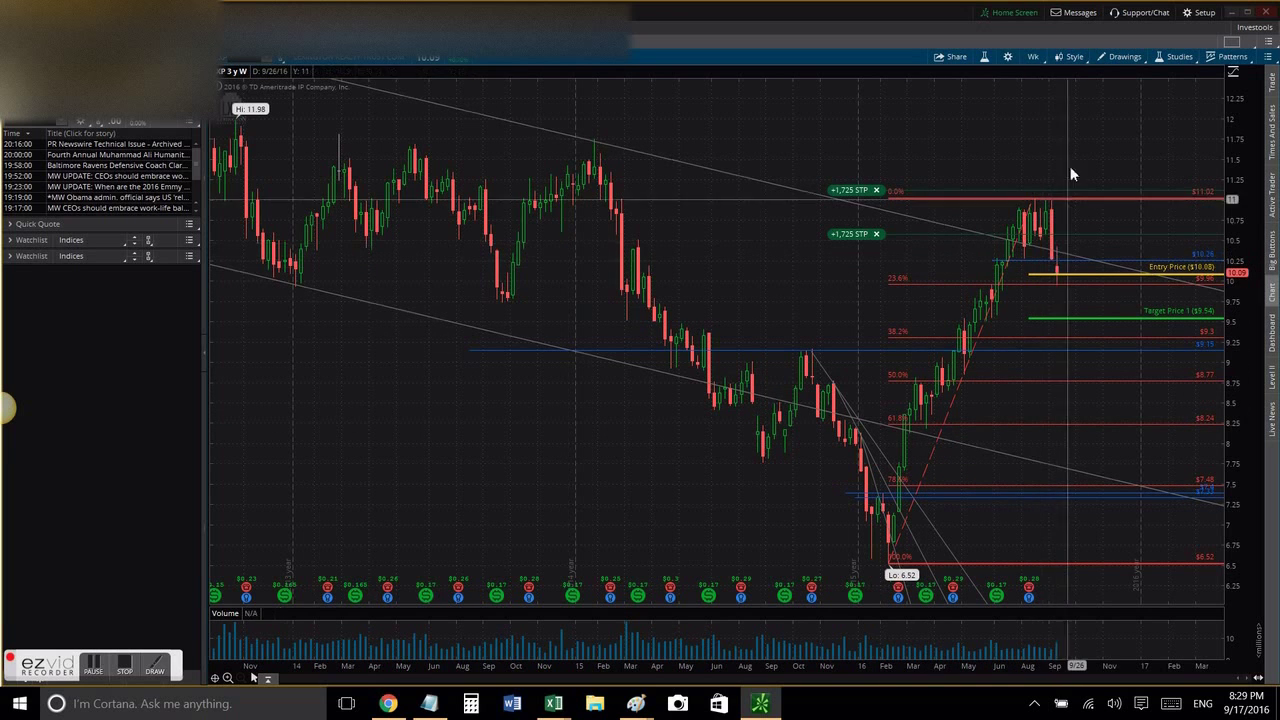
# - Switch to 1 Y : D bars zoomed from mid-May and nudge the blue 10.26 line higher
pyautogui.click(1034, 57)
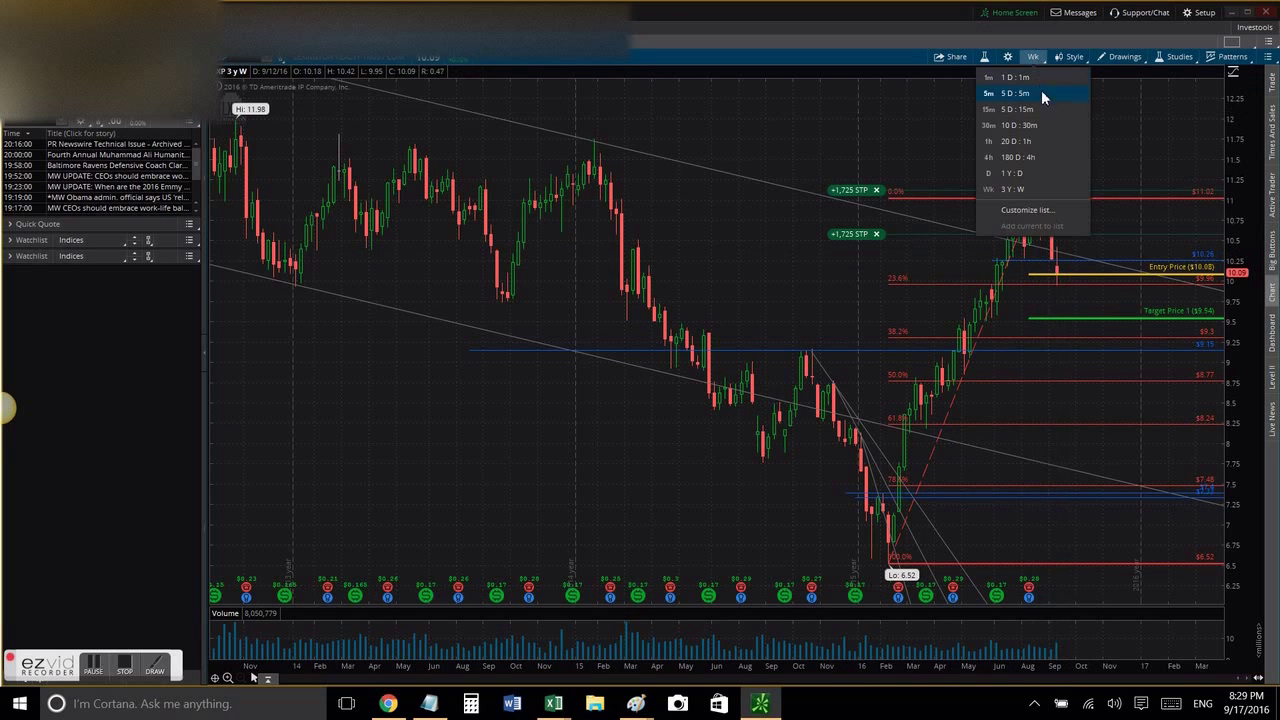
pyautogui.click(1050, 173)
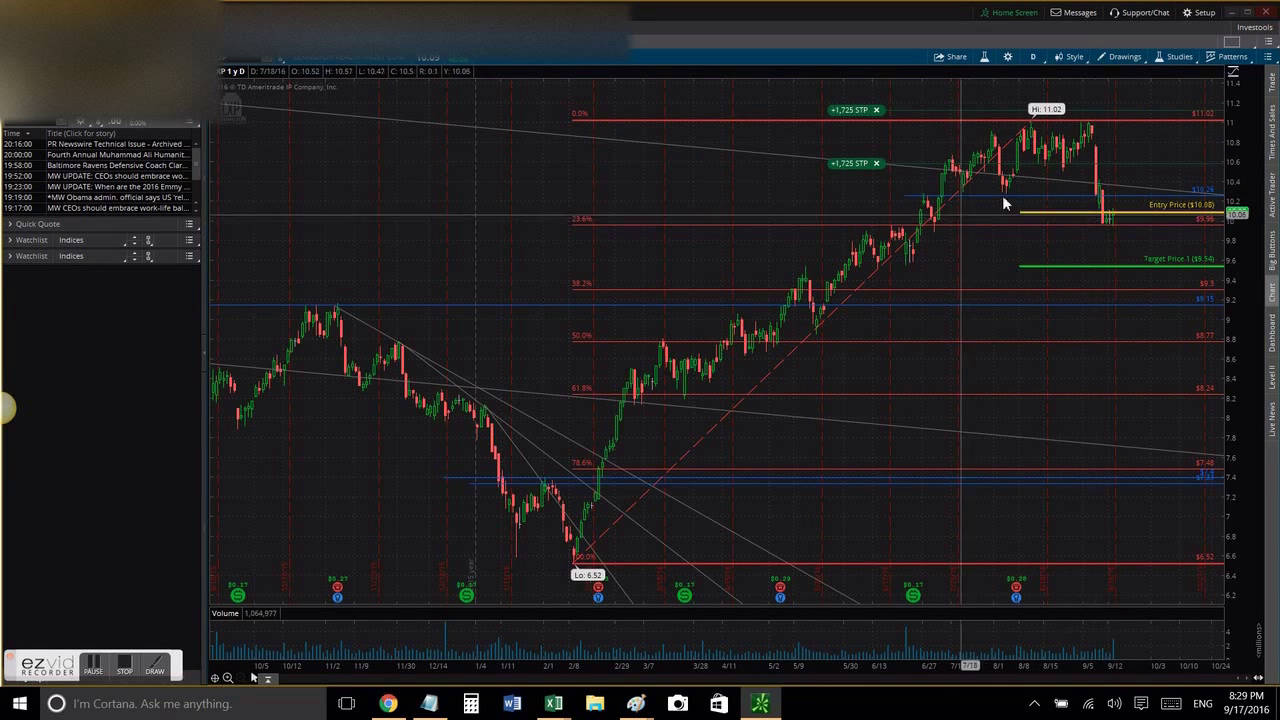
pyautogui.moveTo(797, 215); pyautogui.dragTo(1190, 170)
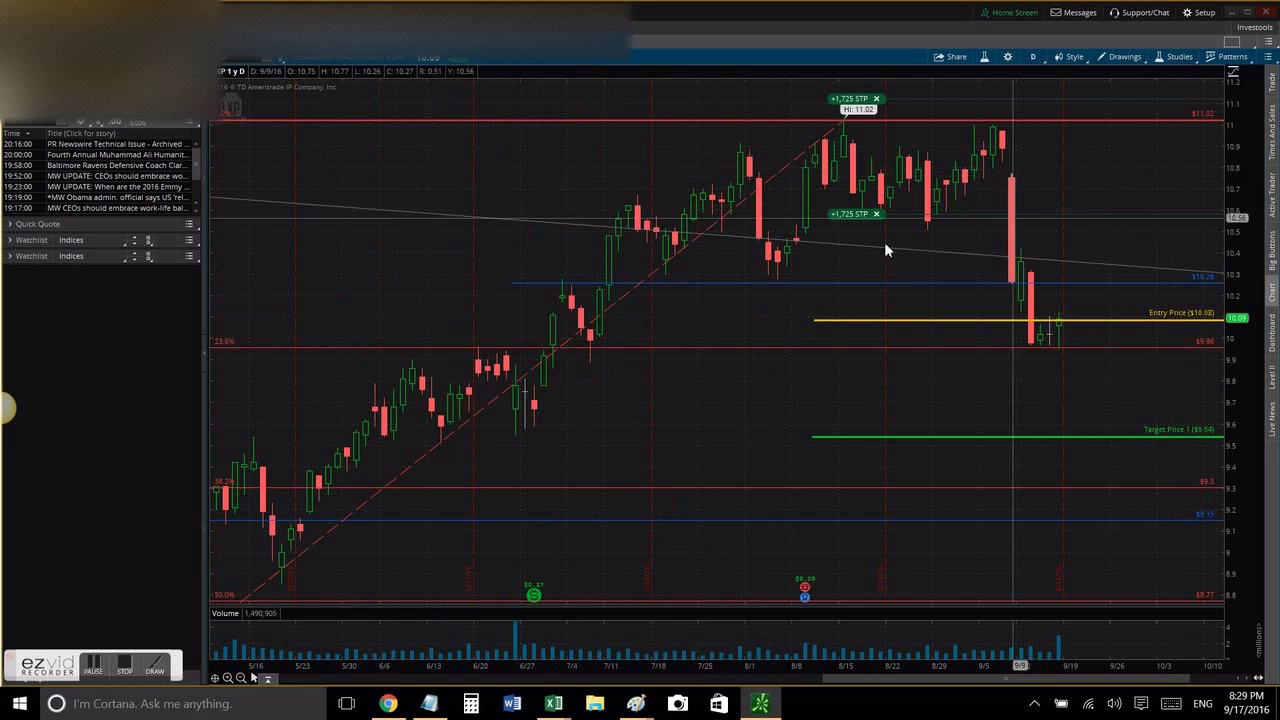
pyautogui.click(791, 283)
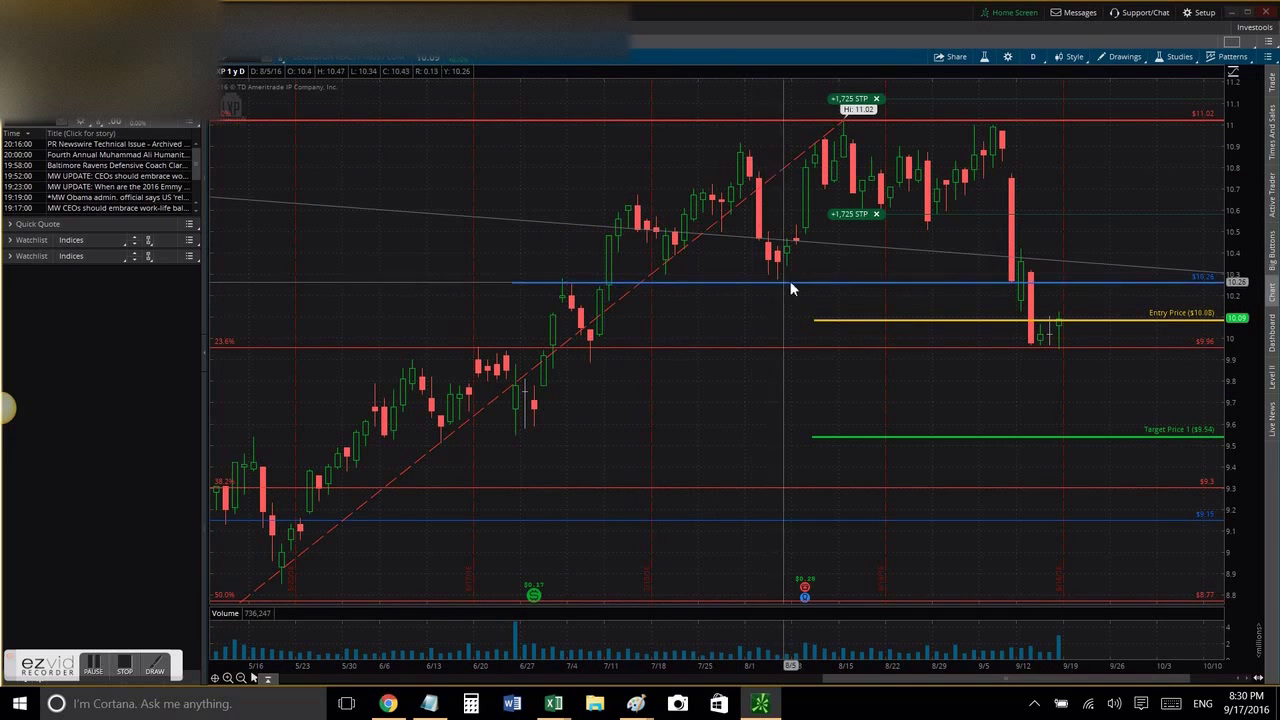
pyautogui.moveTo(1012, 283); pyautogui.dragTo(778, 280)
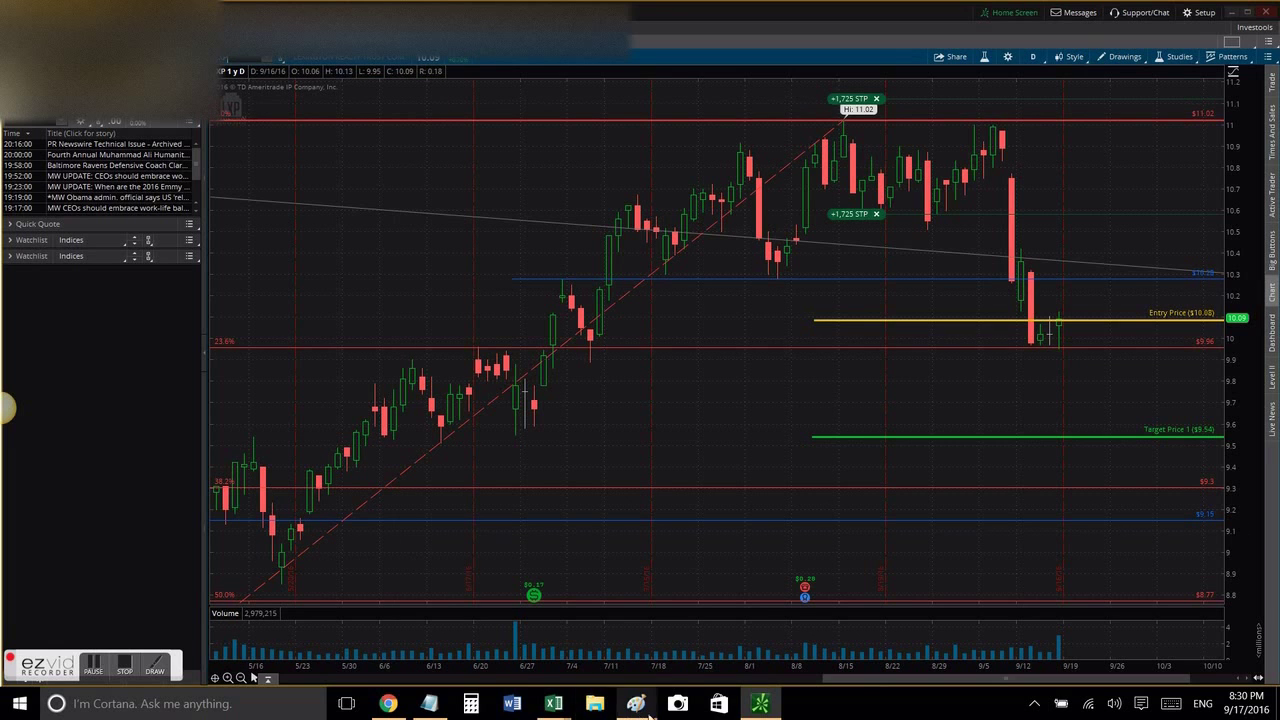
pyautogui.moveTo(636, 703)
pyautogui.click(540, 630)
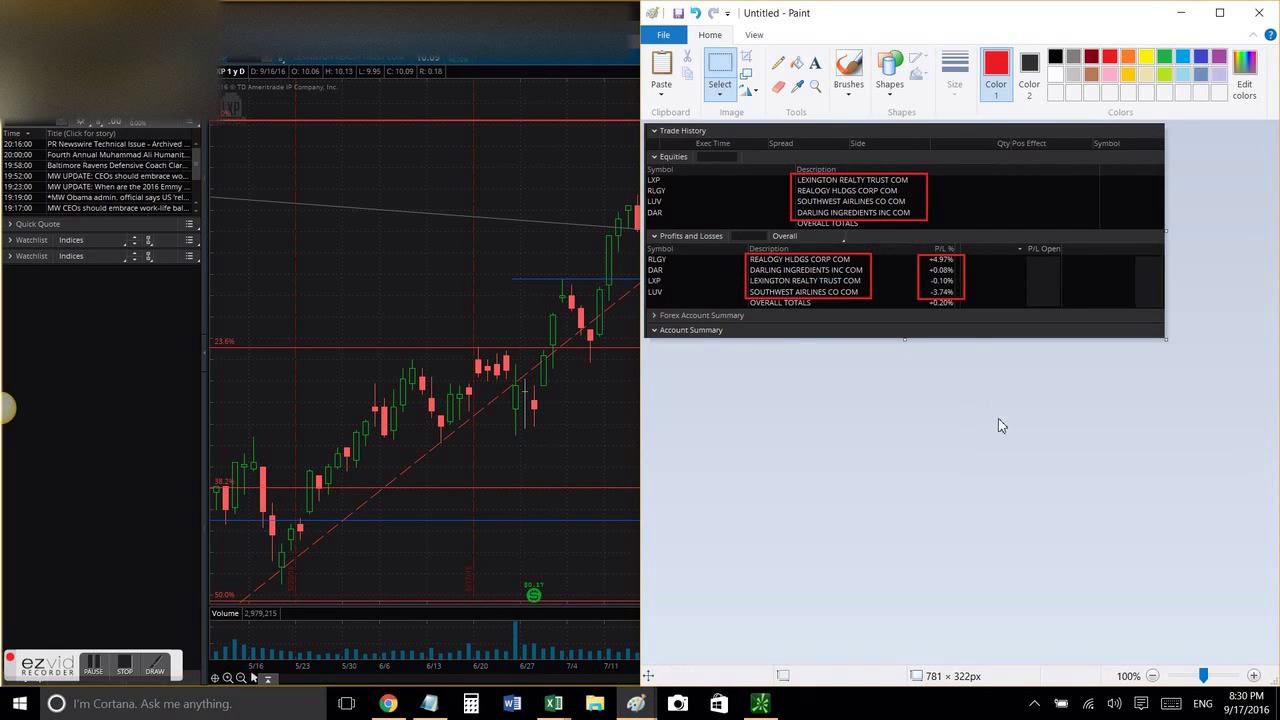
pyautogui.keyDown('ctrl'); pyautogui.scroll(1, 998, 426); pyautogui.keyUp('ctrl')
pyautogui.moveTo(972, 668); pyautogui.dragTo(963, 668)
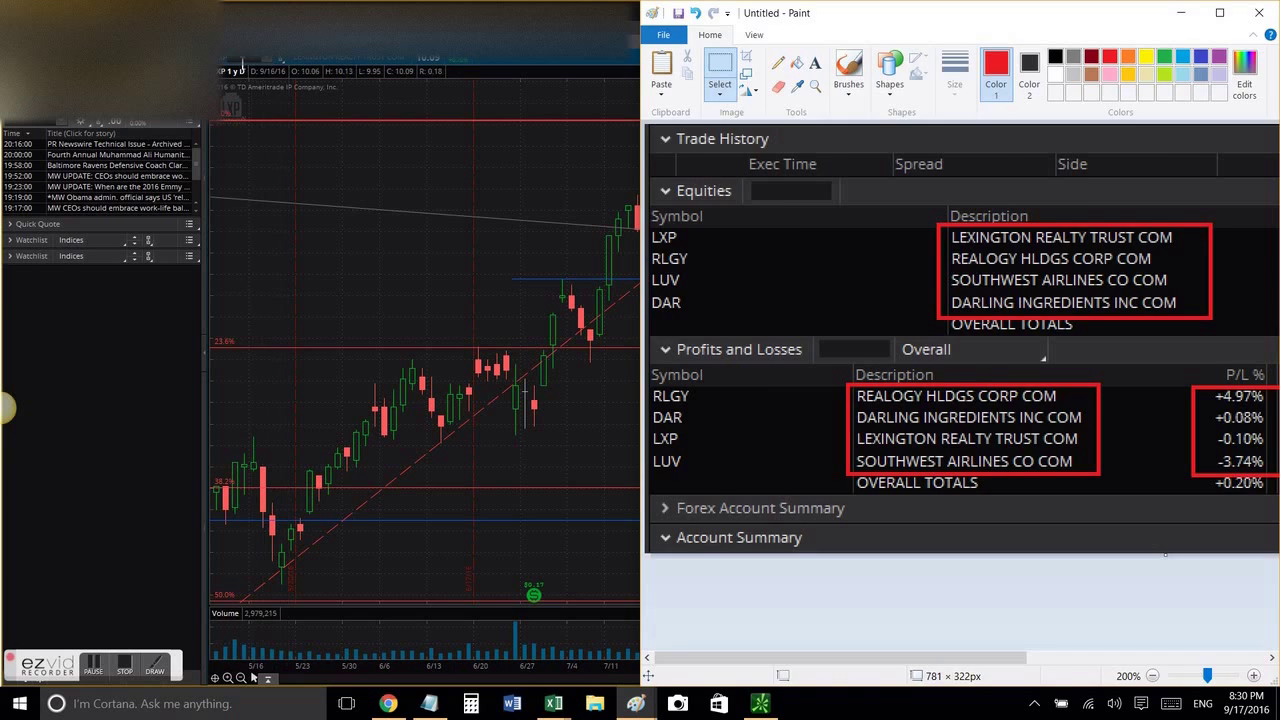
pyautogui.click(253, 678)
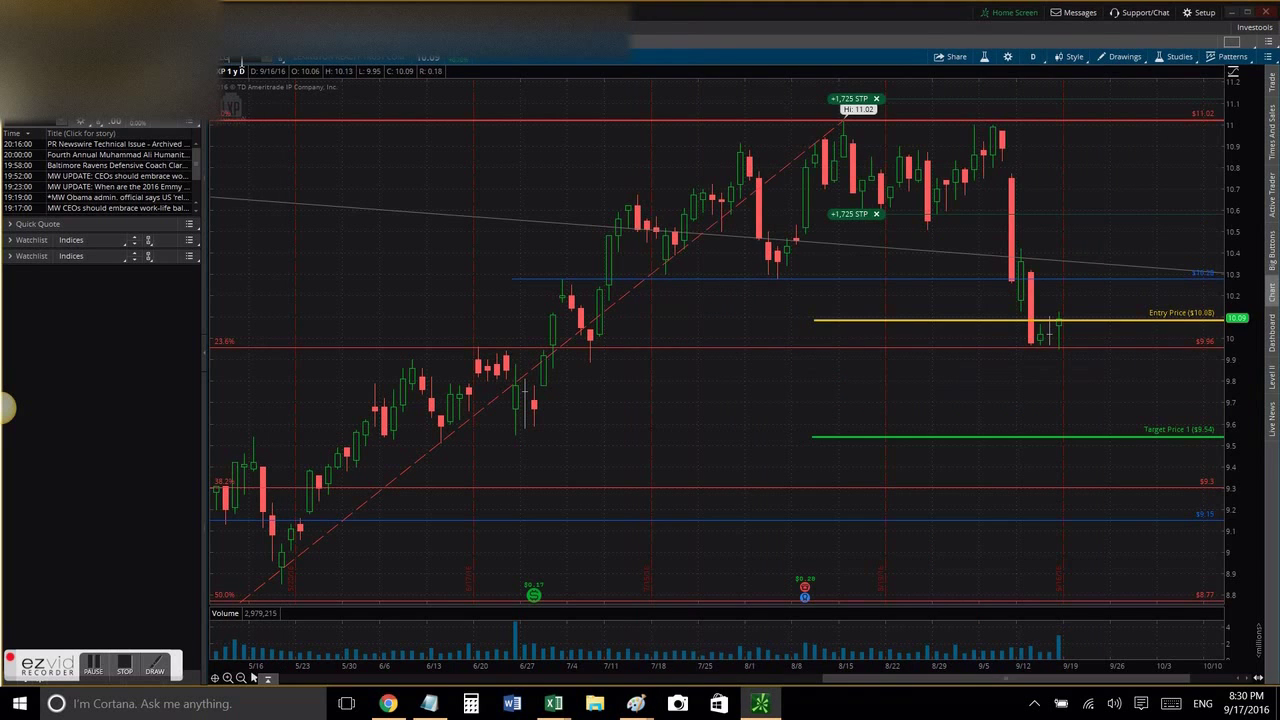
# - Load RLGY and show it as 1 Y : D bars zoomed from early May through October
pyautogui.press('Return')
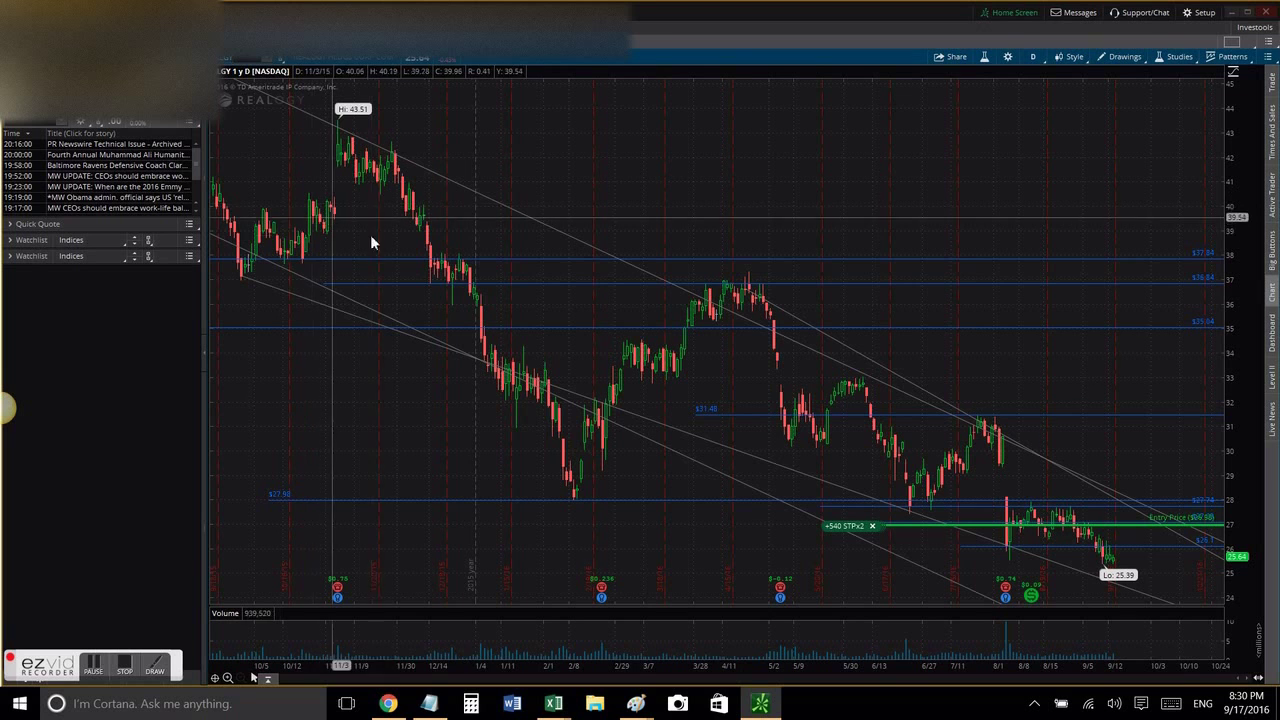
pyautogui.click(1033, 57)
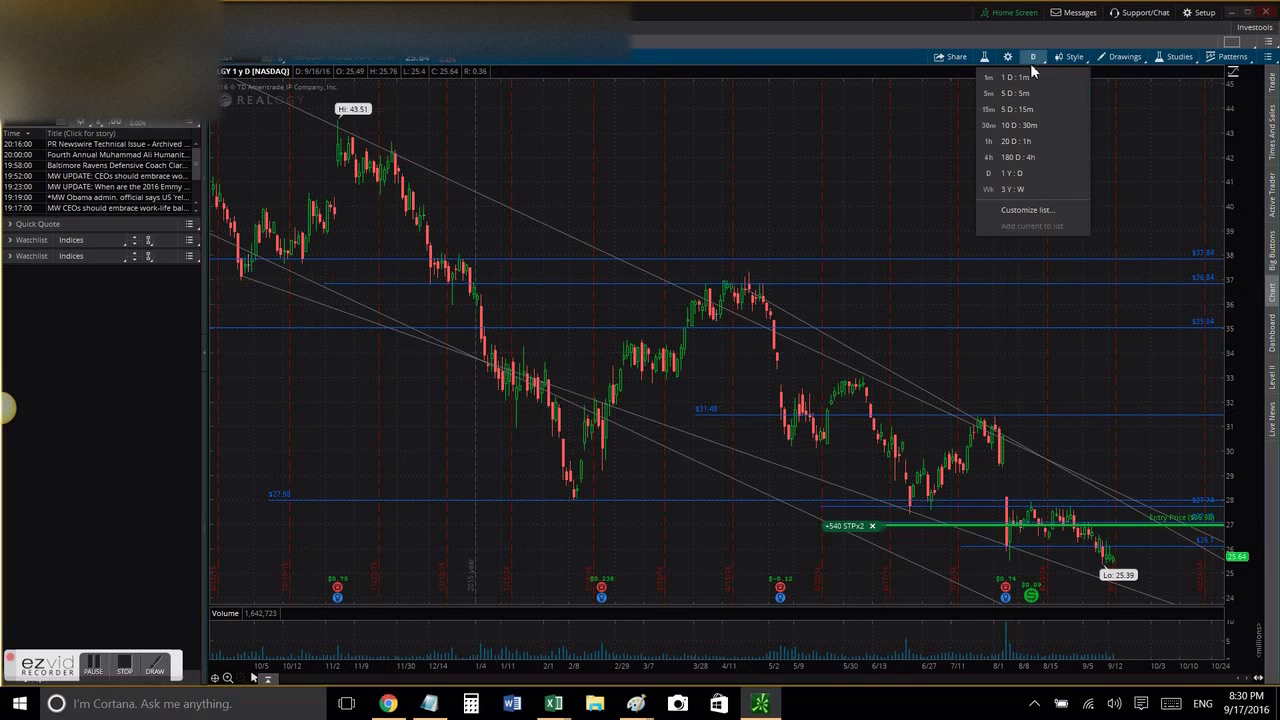
pyautogui.click(1034, 188)
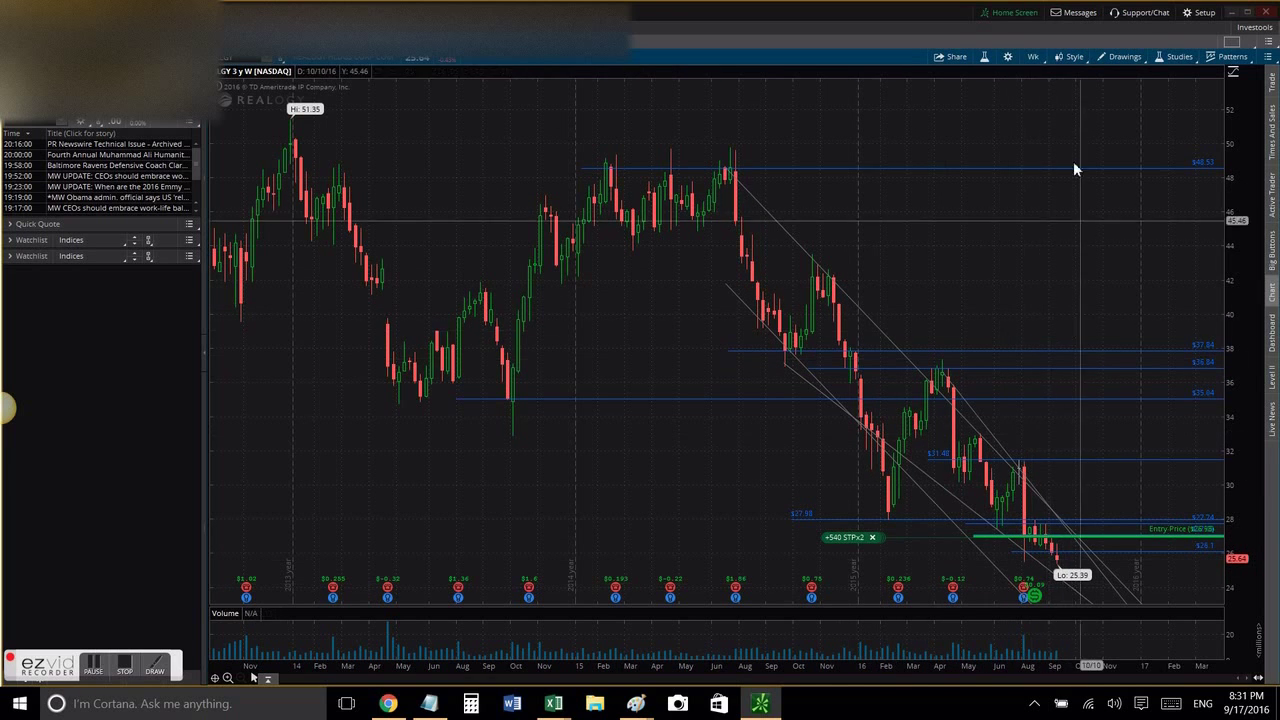
pyautogui.click(1036, 58)
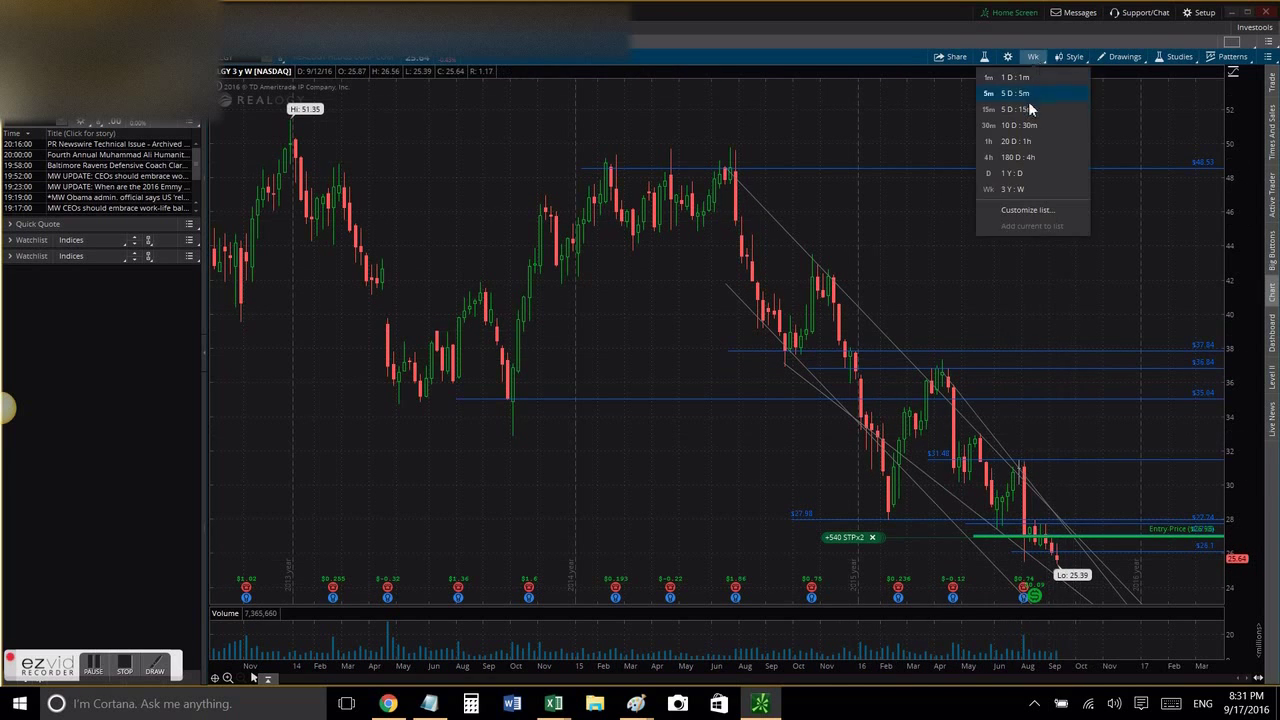
pyautogui.click(1032, 177)
pyautogui.moveTo(757, 216); pyautogui.dragTo(1190, 228)
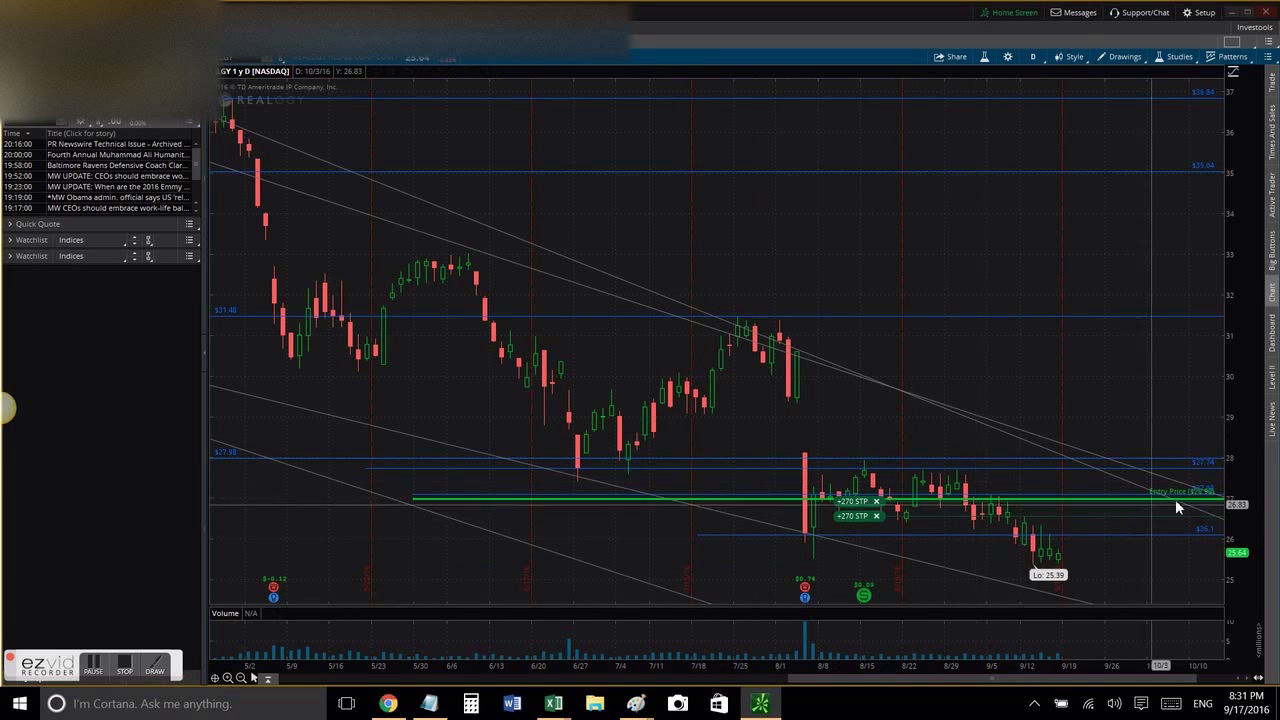
# - Zoom into Realogy's recent August–September candles, then step the zoom back out
pyautogui.moveTo(1183, 498)
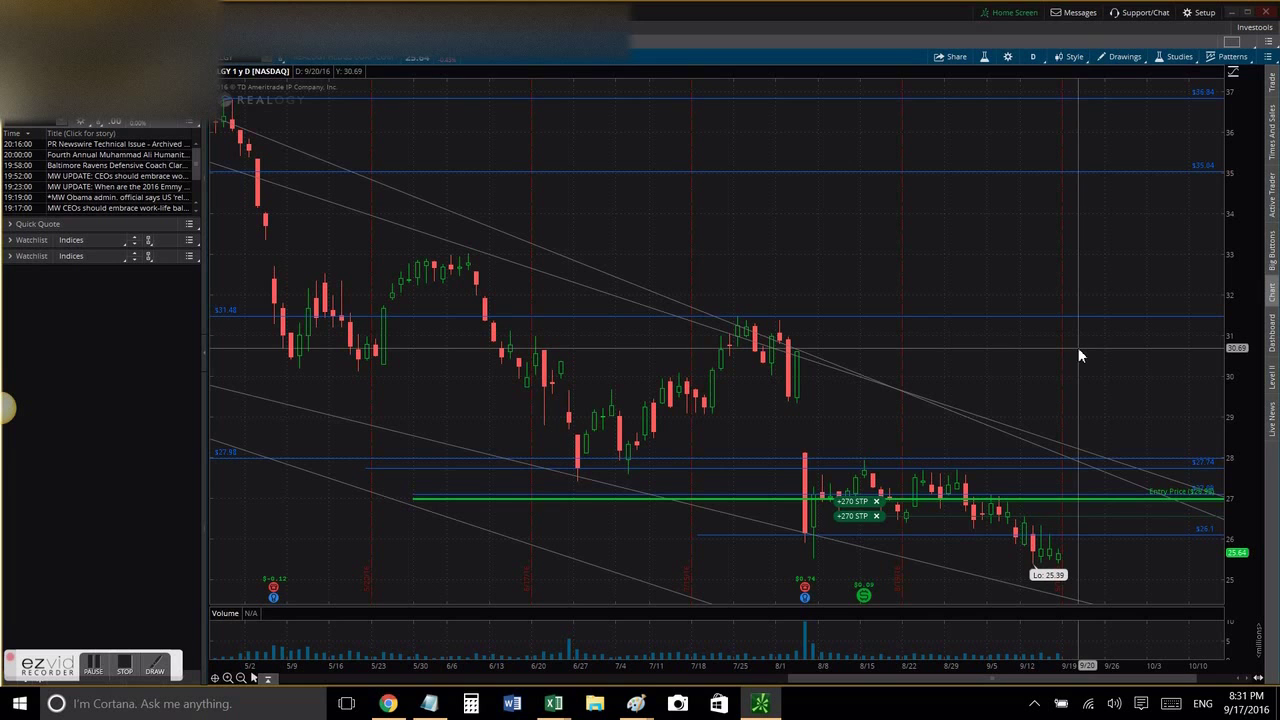
pyautogui.moveTo(842, 420); pyautogui.dragTo(1096, 421)
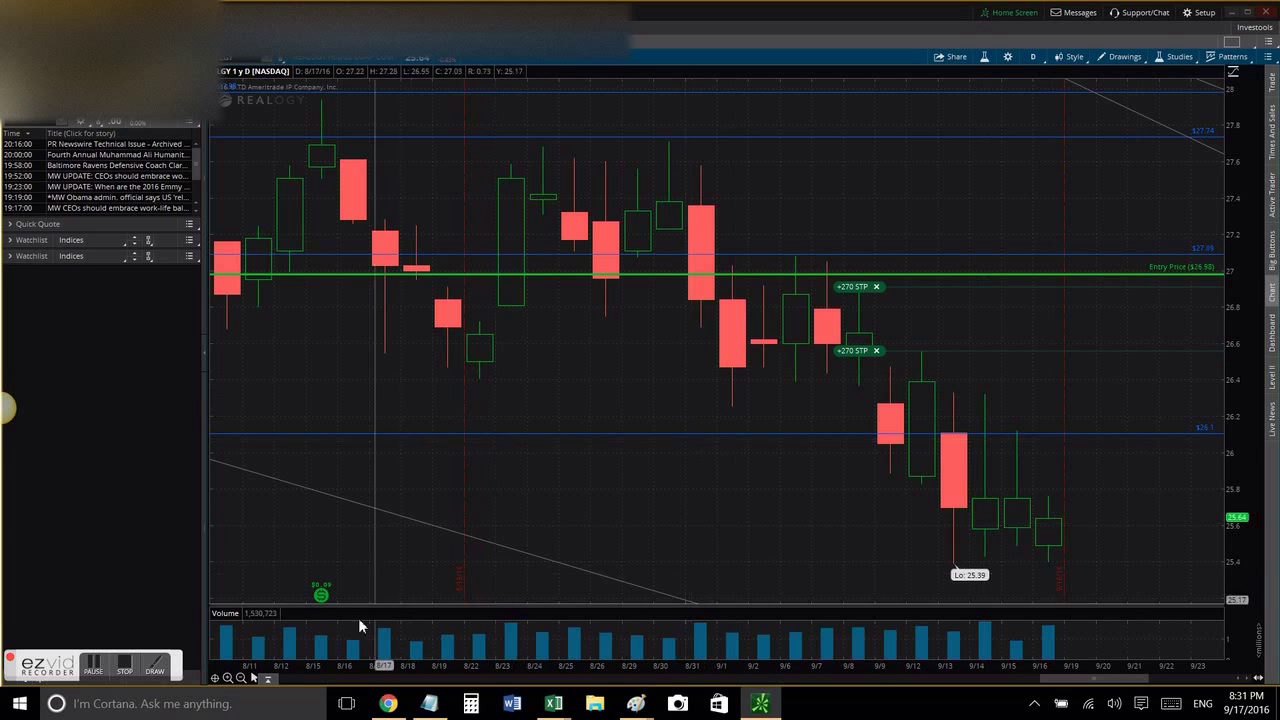
pyautogui.click(241, 679)
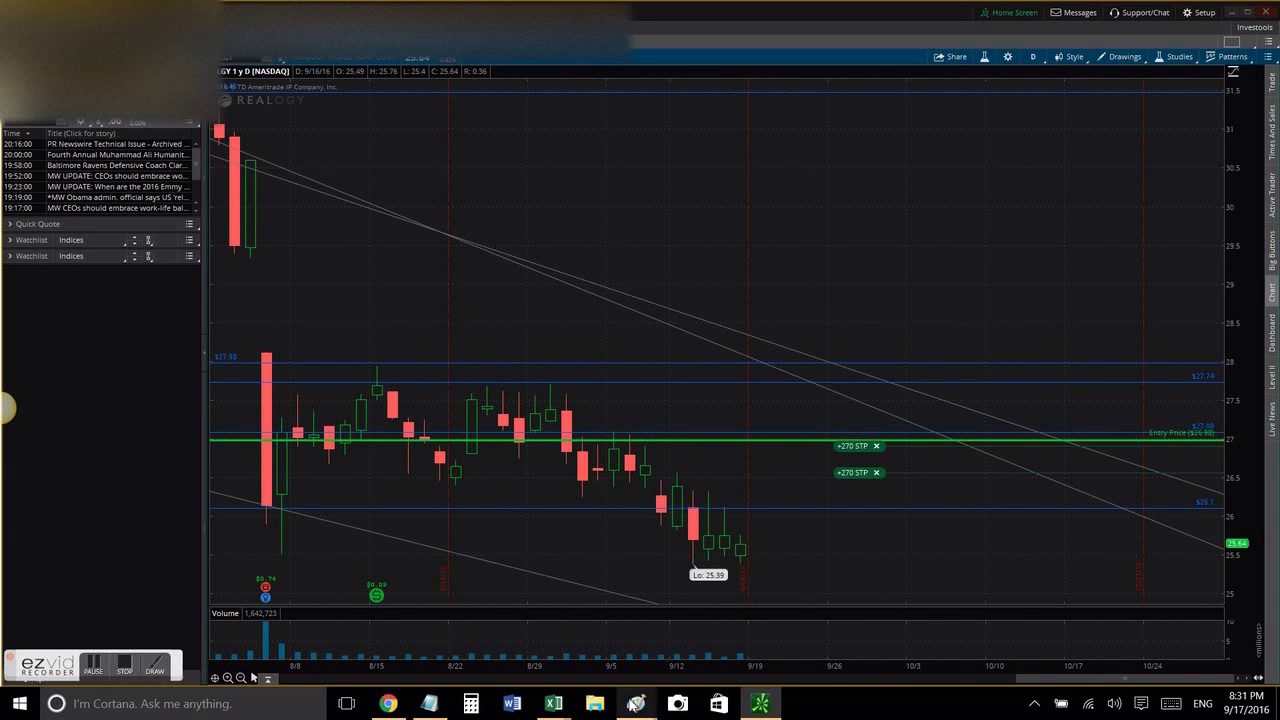
# - Glance at the P/L screenshot in Paint, hide it, and load Southwest Airlines (LUV)
pyautogui.moveTo(636, 703)
pyautogui.click(530, 652)
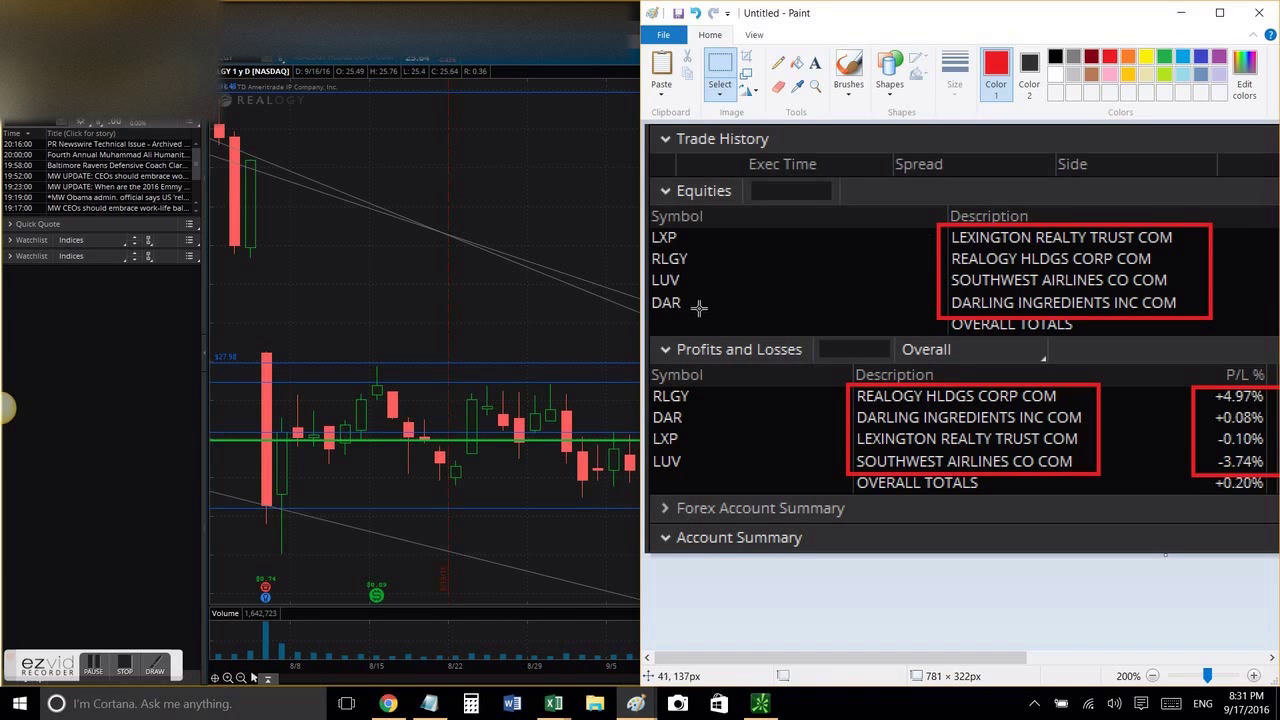
pyautogui.click(495, 187)
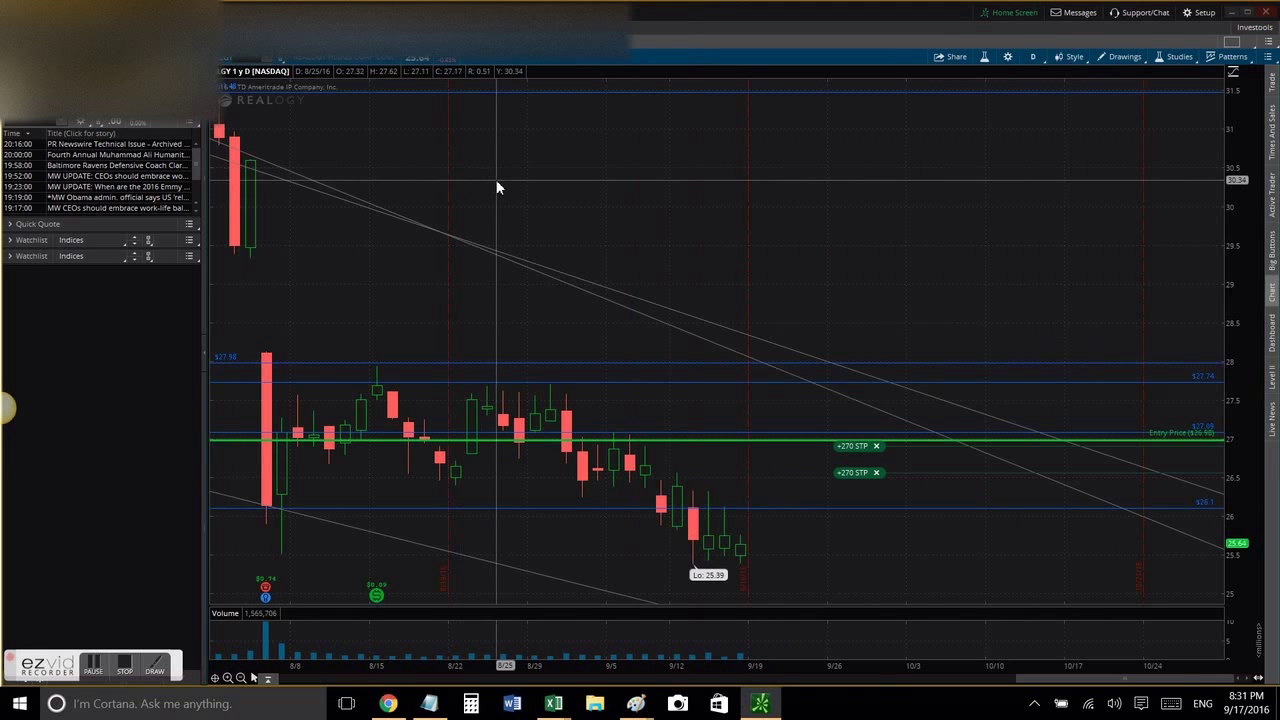
pyautogui.press('Return')
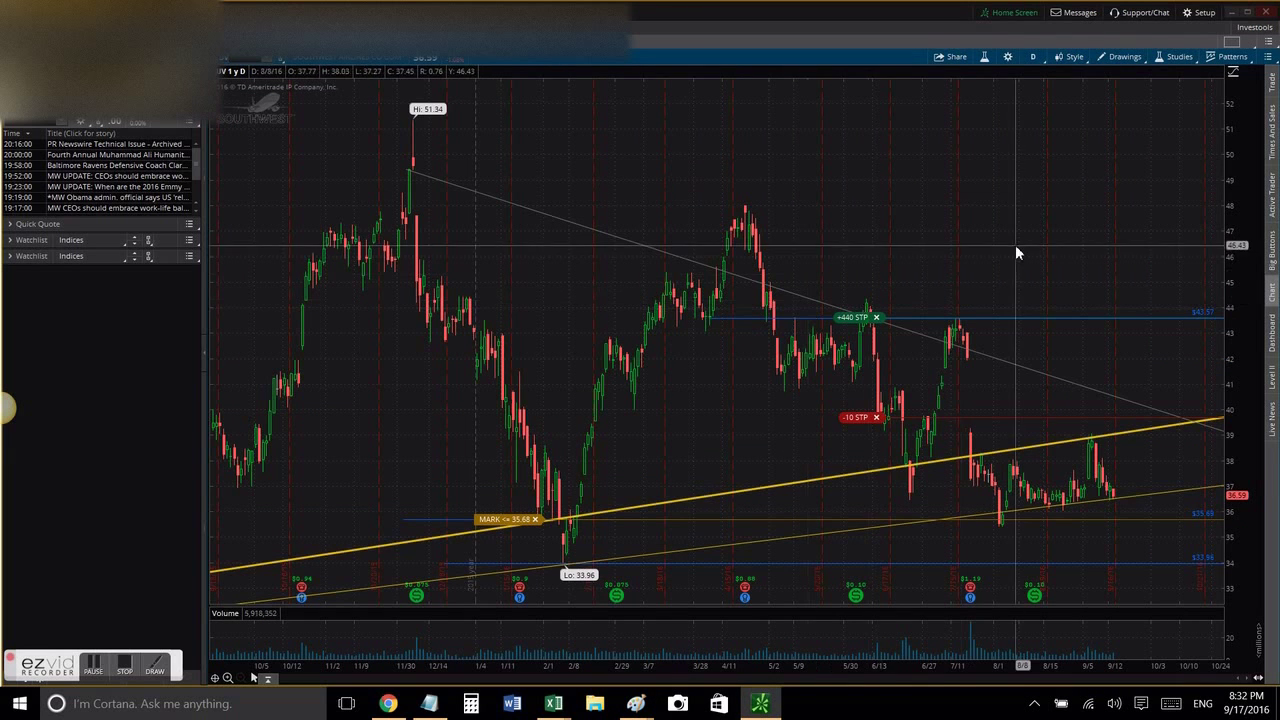
# - Switch LUV to 3 Y : W bars and zoom to March through October 2016
pyautogui.click(1033, 58)
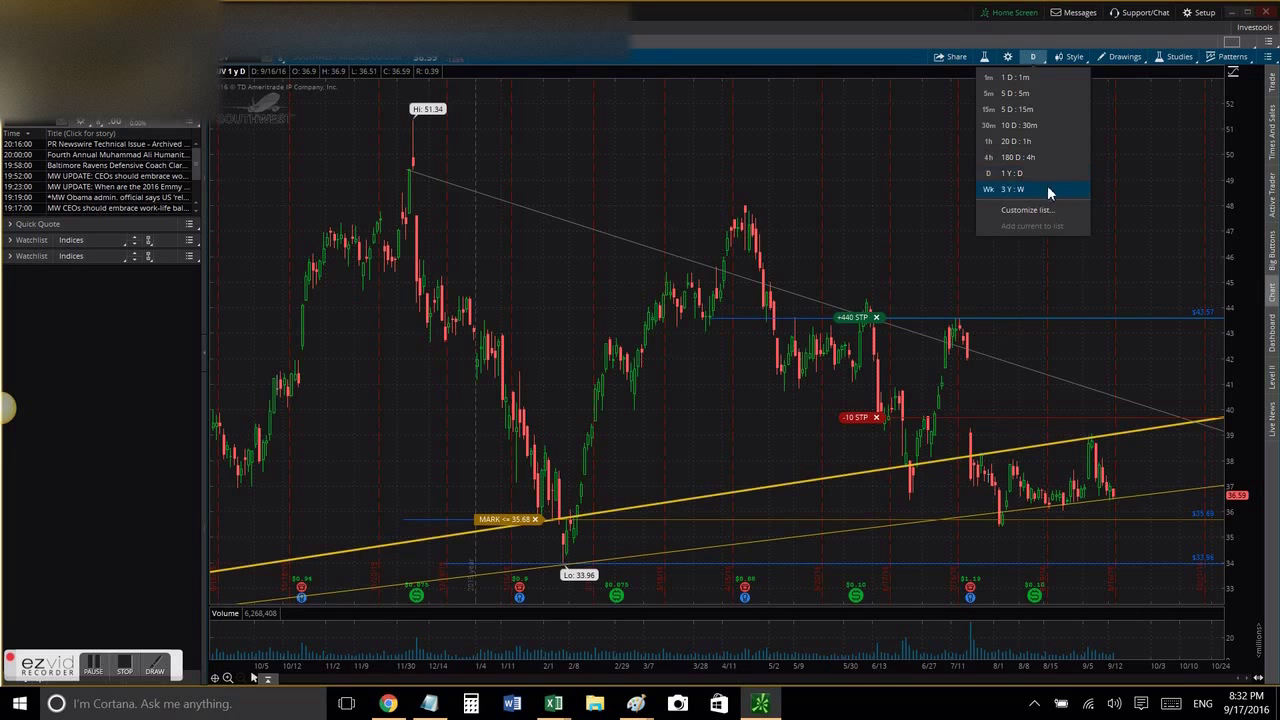
pyautogui.click(1048, 190)
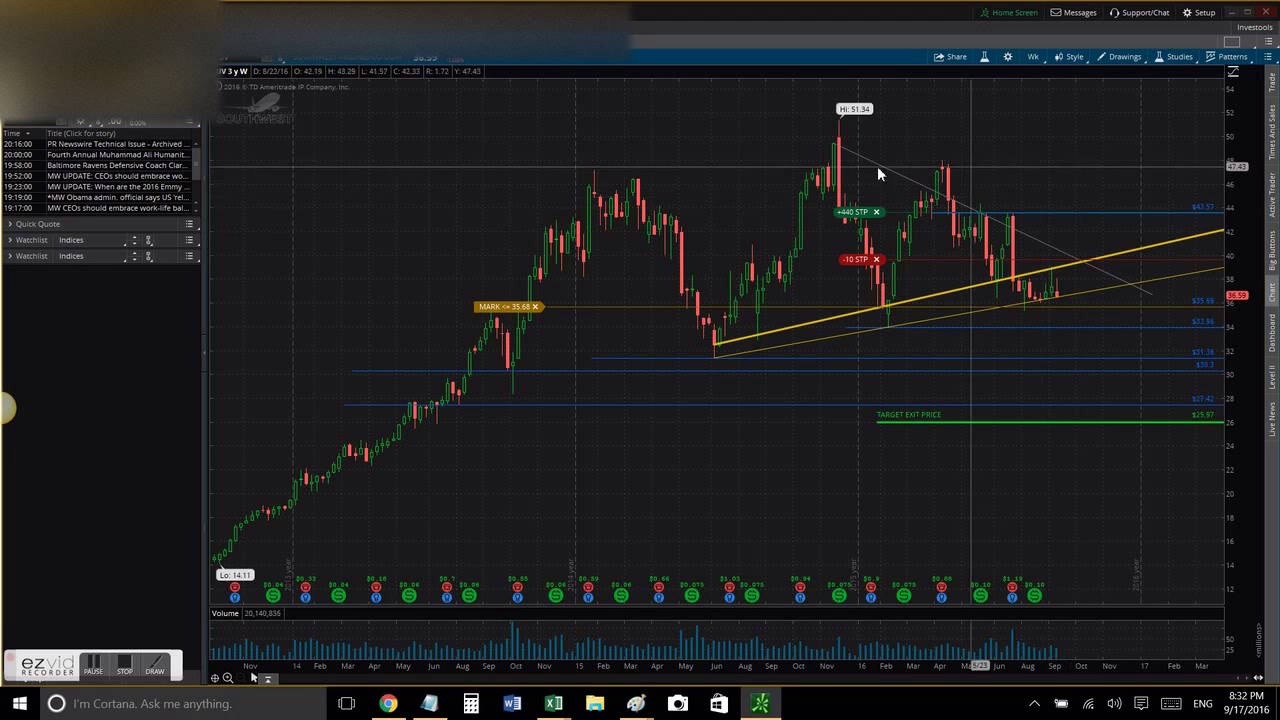
pyautogui.moveTo(916, 160); pyautogui.dragTo(1081, 155)
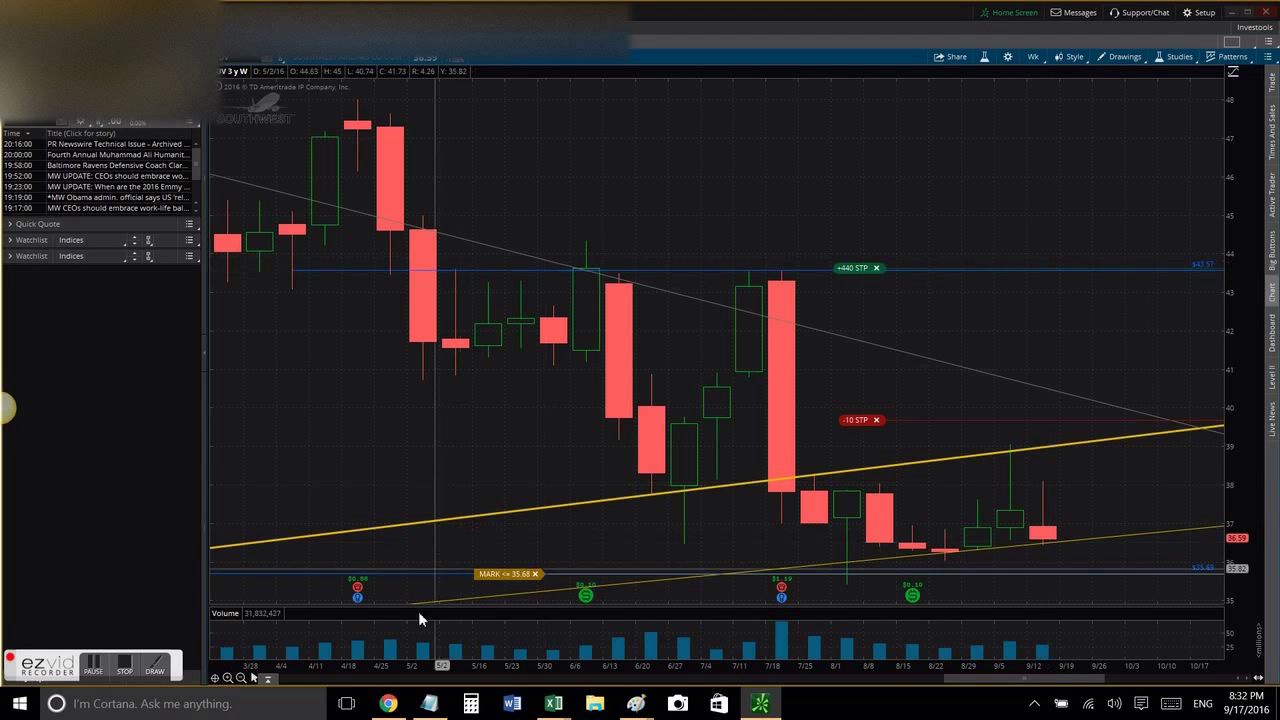
# - Draw a Price Level at $44.33 above the +440 STP line, then return to Pointer mode
pyautogui.click(255, 679)
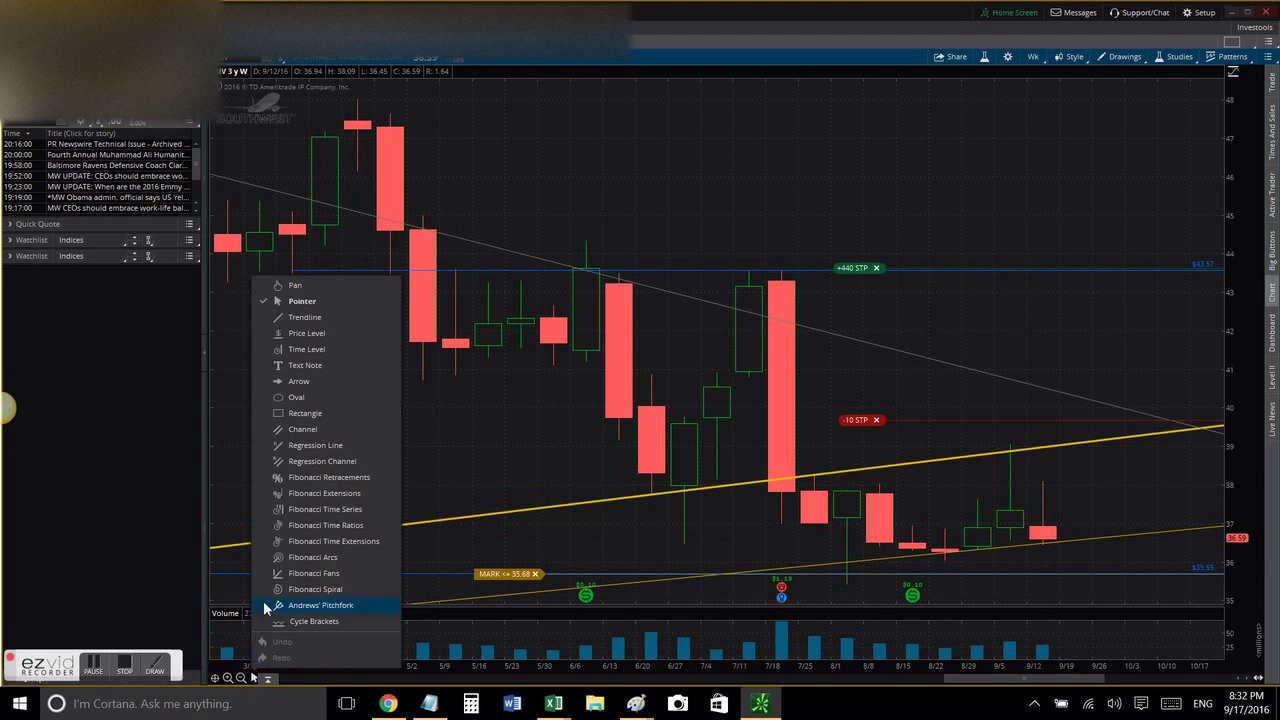
pyautogui.click(320, 343)
pyautogui.click(521, 241)
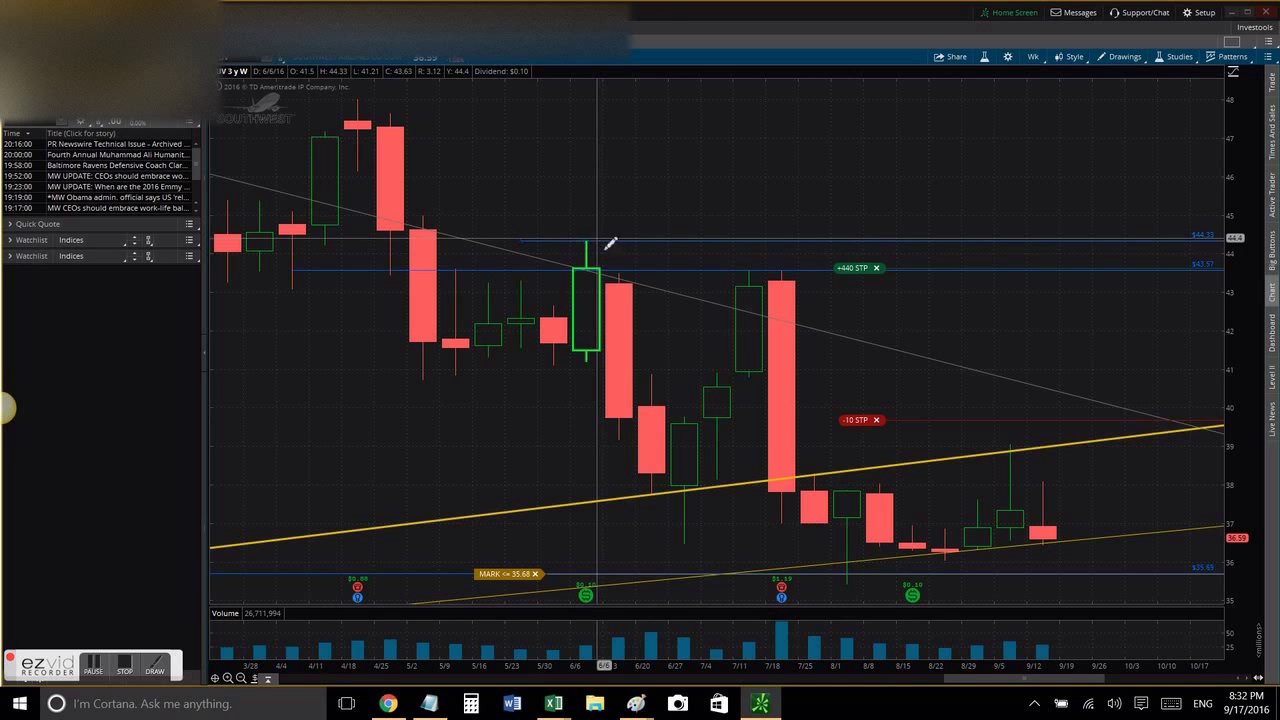
pyautogui.click(255, 679)
pyautogui.click(300, 303)
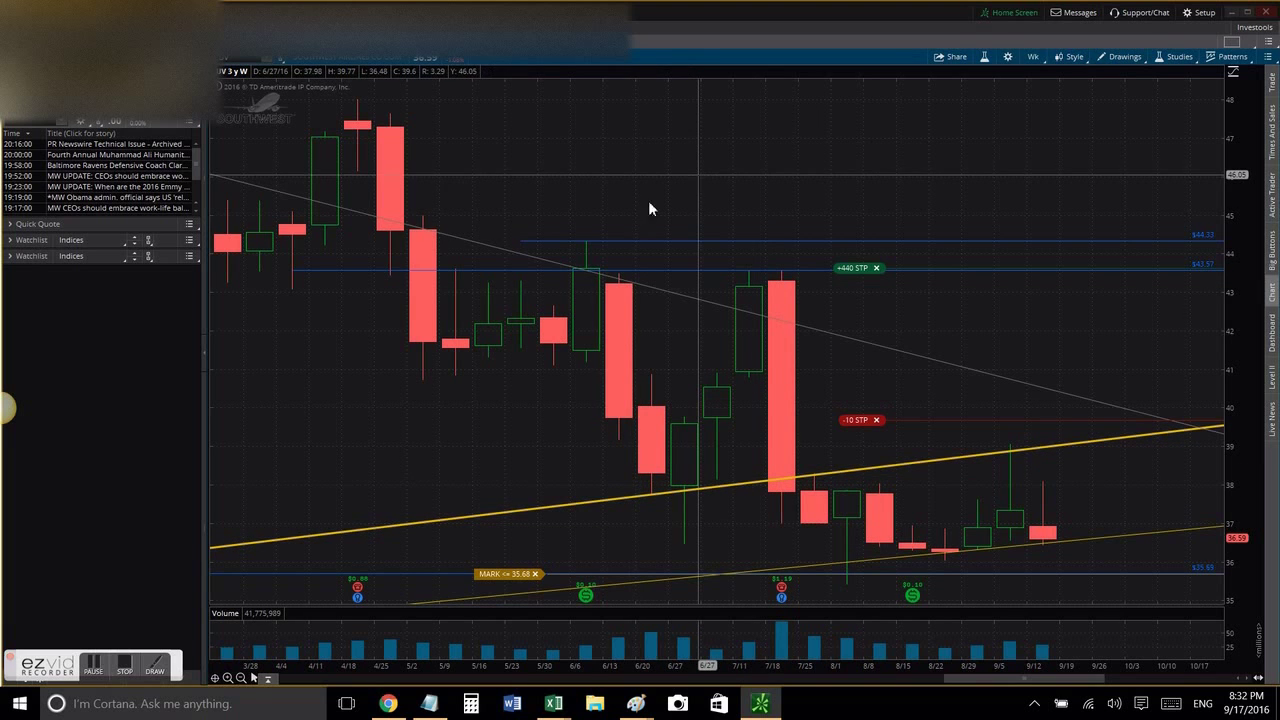
# - Change Southwest to 1 Y : D bars and zoom to a full year spanning the 51.34 high and 33.96 low
pyautogui.click(240, 678)
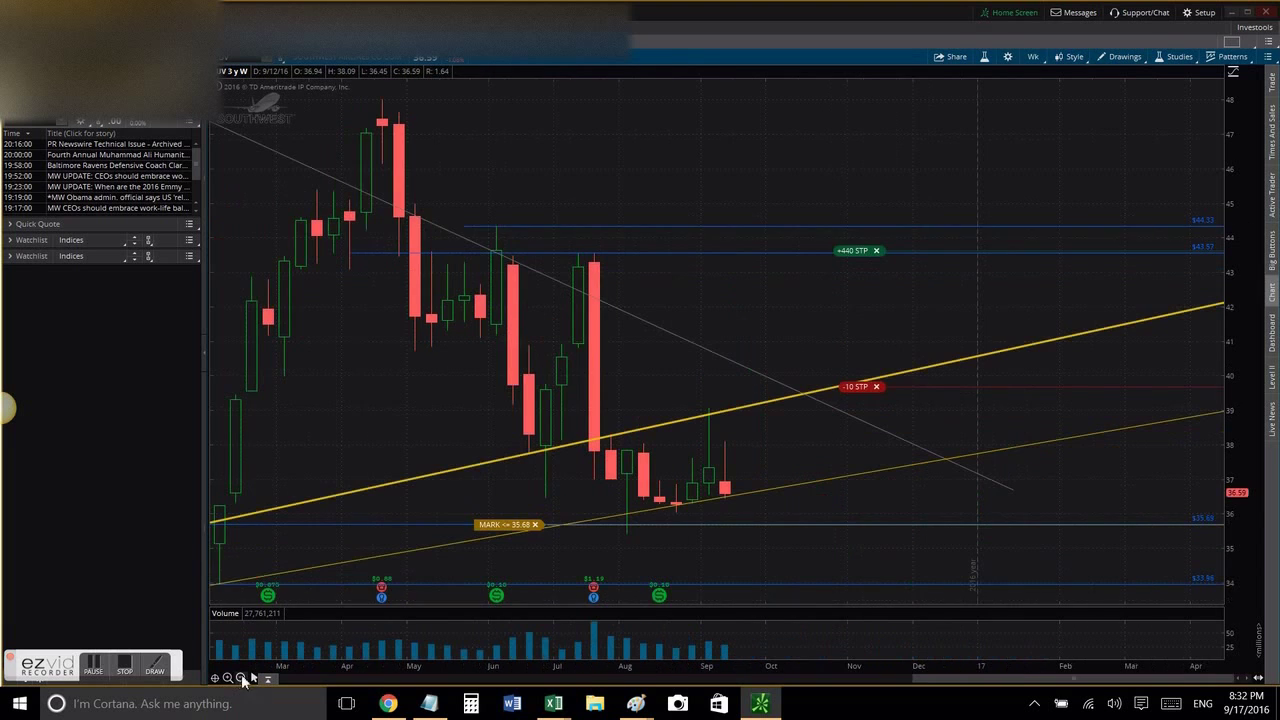
pyautogui.click(1033, 58)
pyautogui.click(1012, 173)
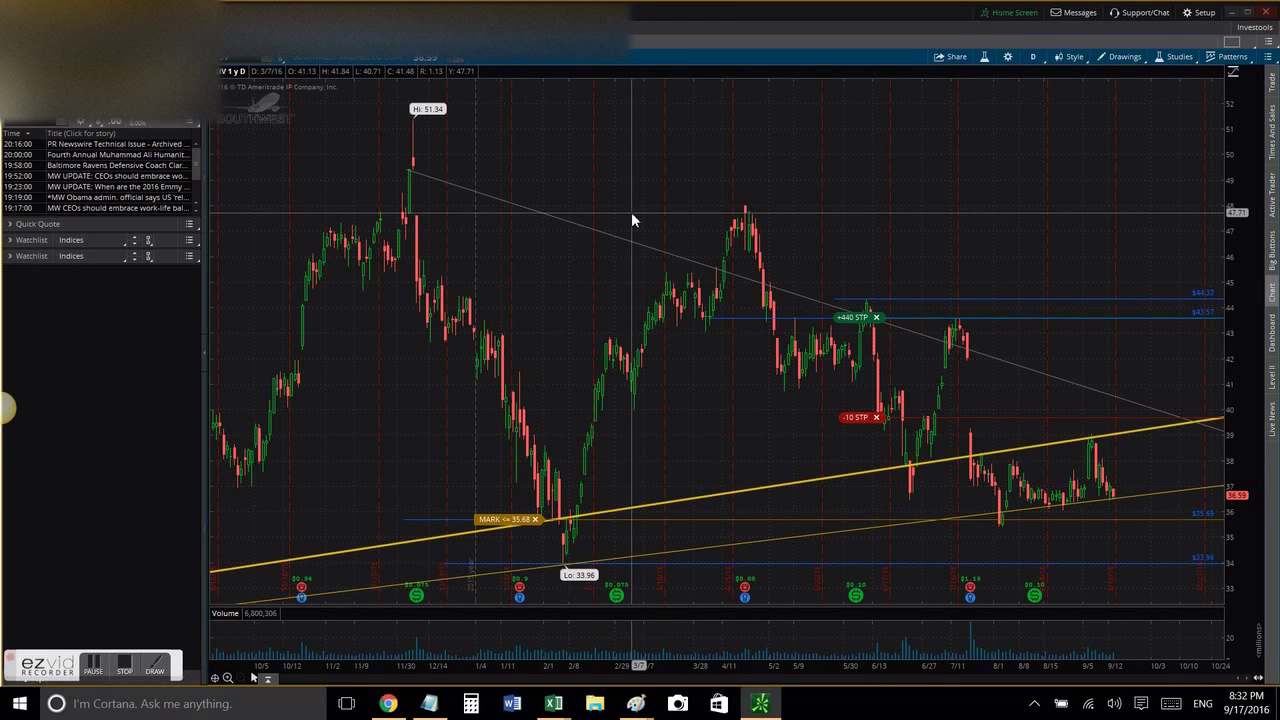
pyautogui.click(228, 679)
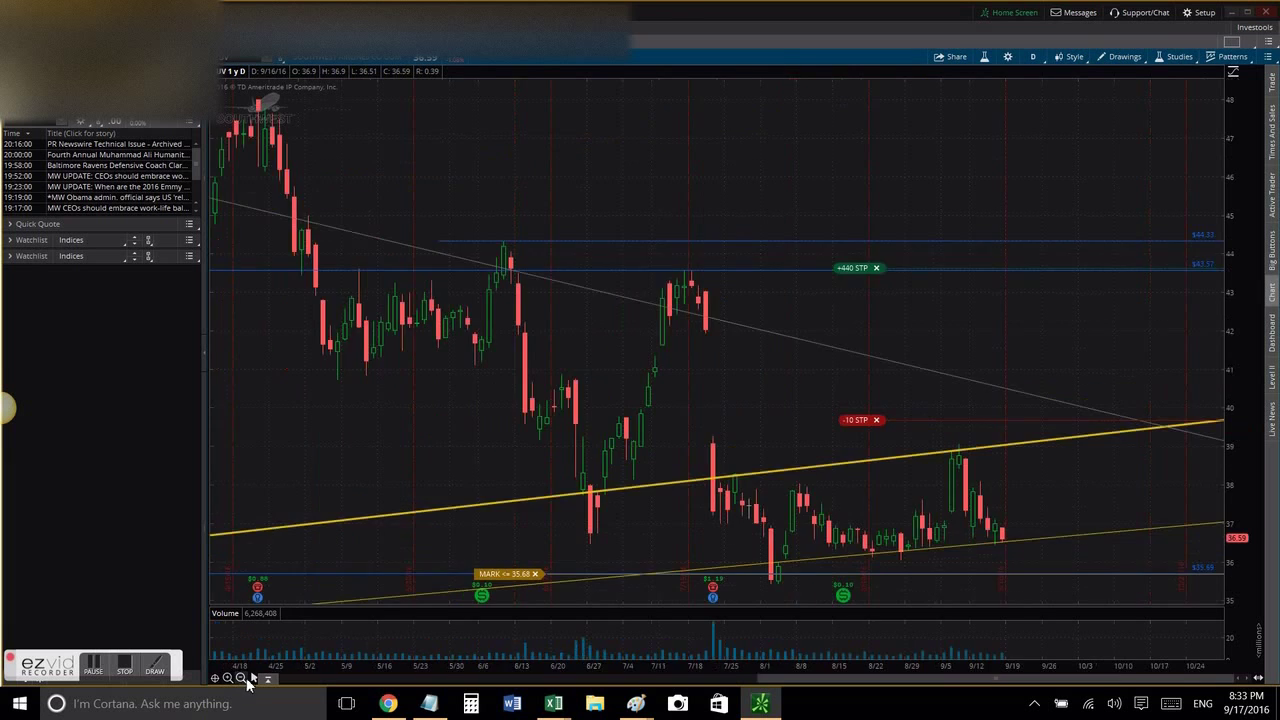
pyautogui.click(241, 679)
pyautogui.click(241, 679)
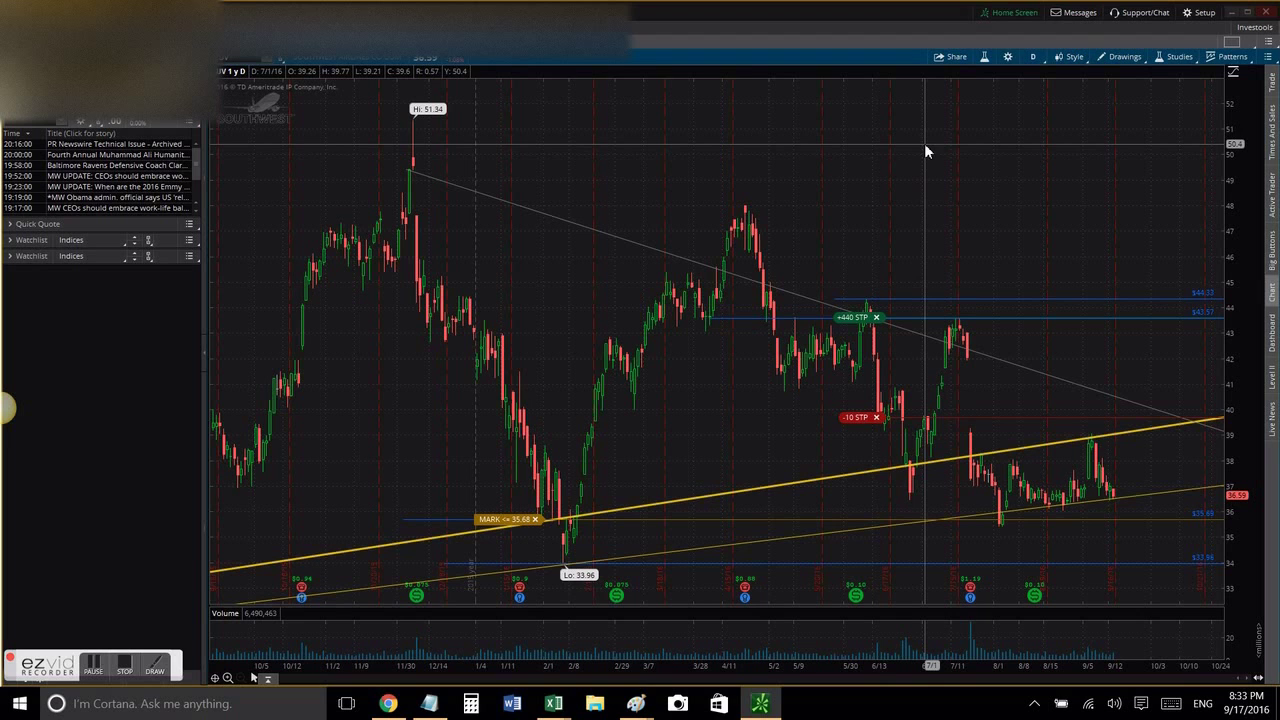
# - Check the red-boxed trade history in Paint, then load DAR on the thinkorswim chart
pyautogui.moveTo(633, 710)
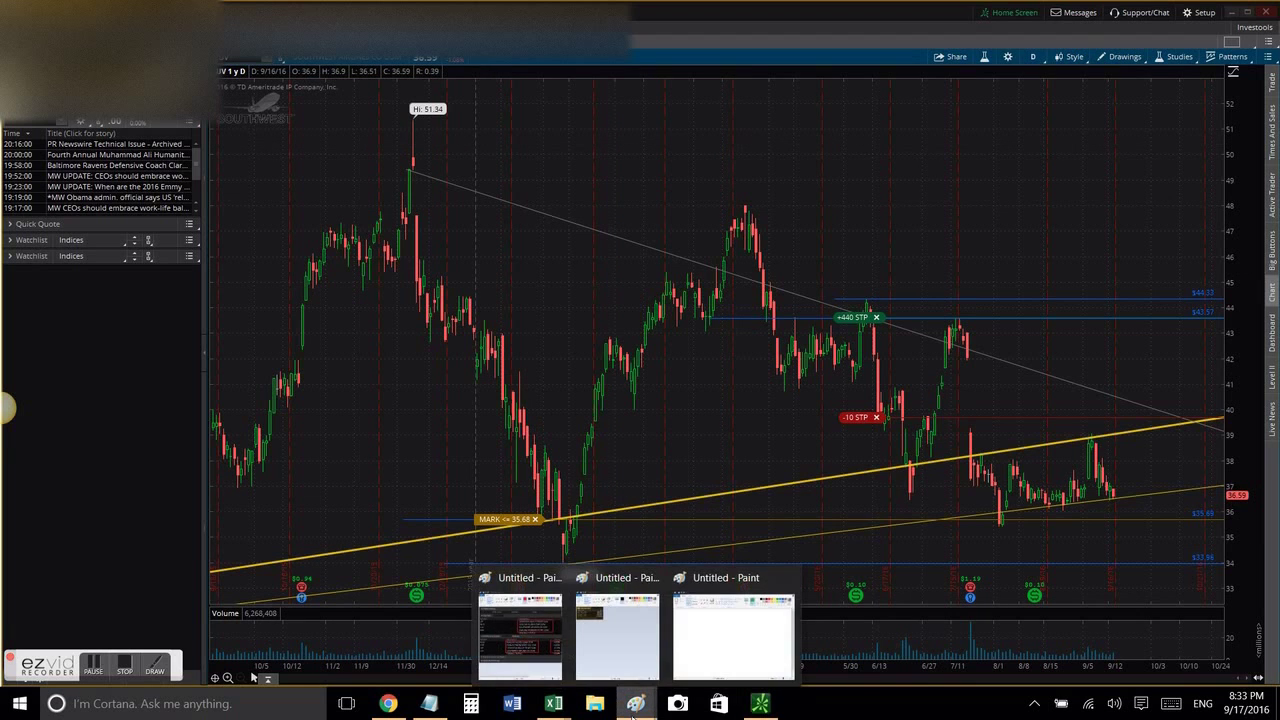
pyautogui.click(520, 636)
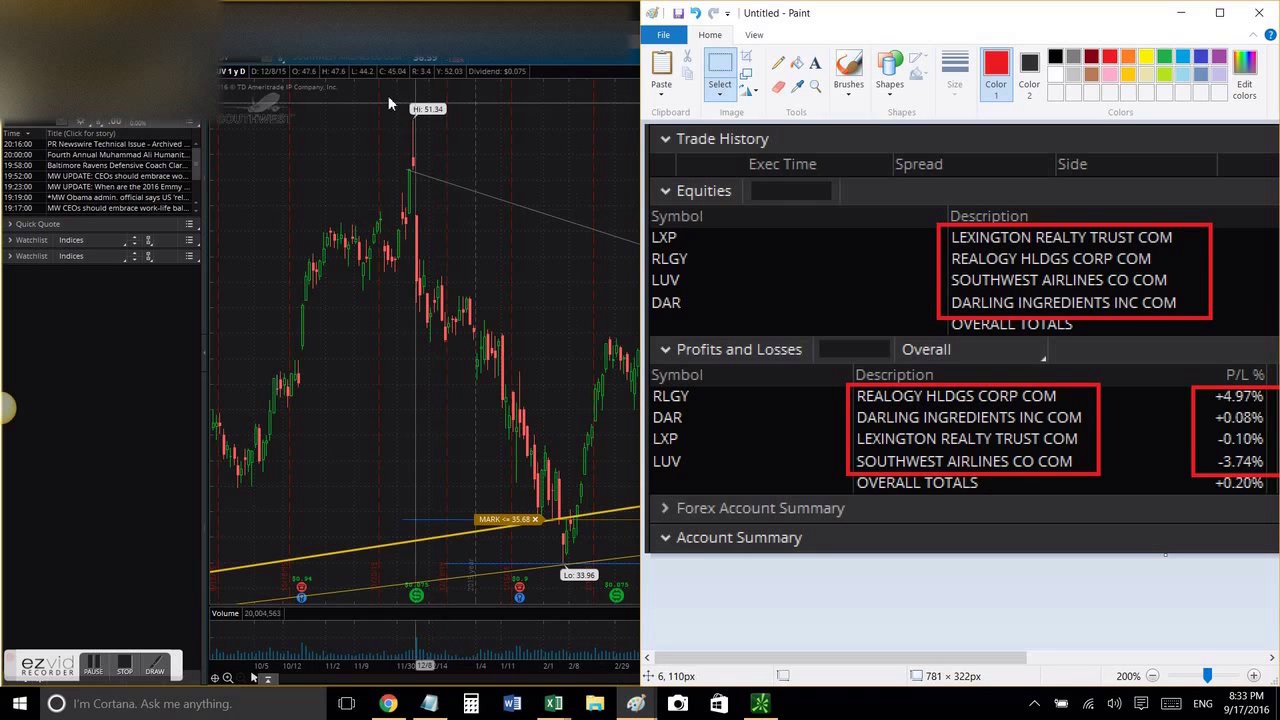
pyautogui.click(221, 61)
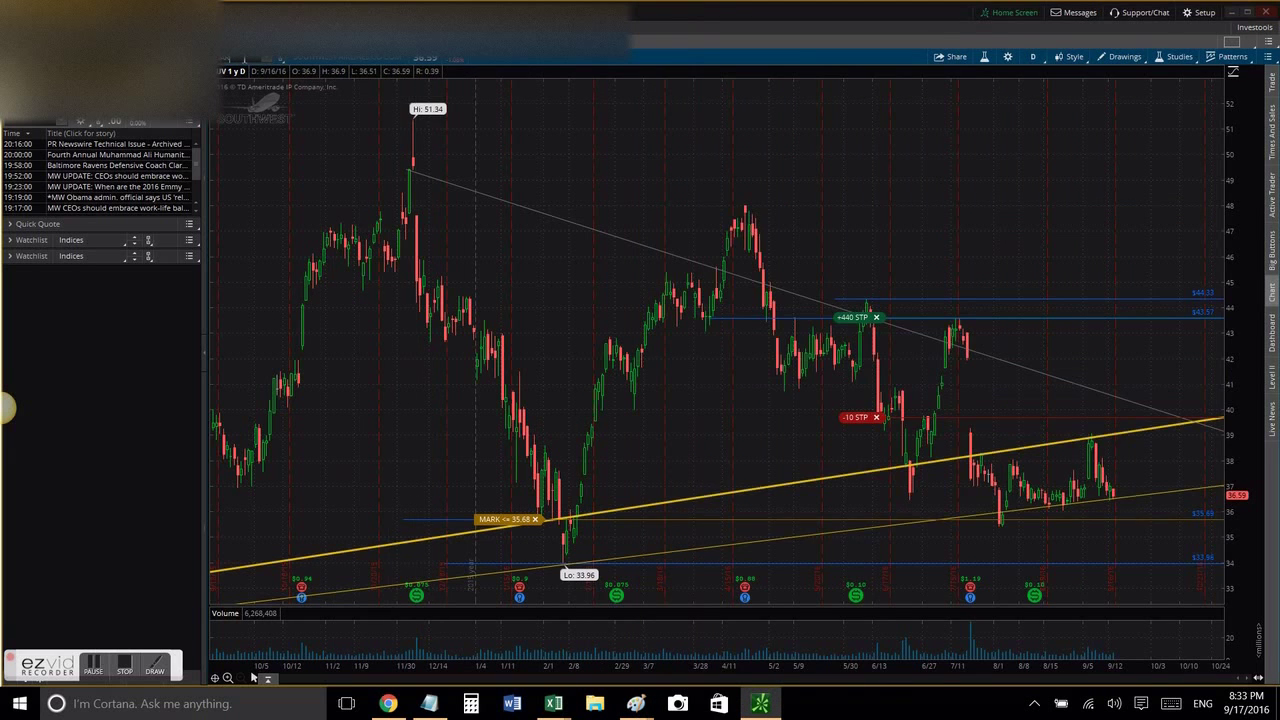
pyautogui.press('Return')
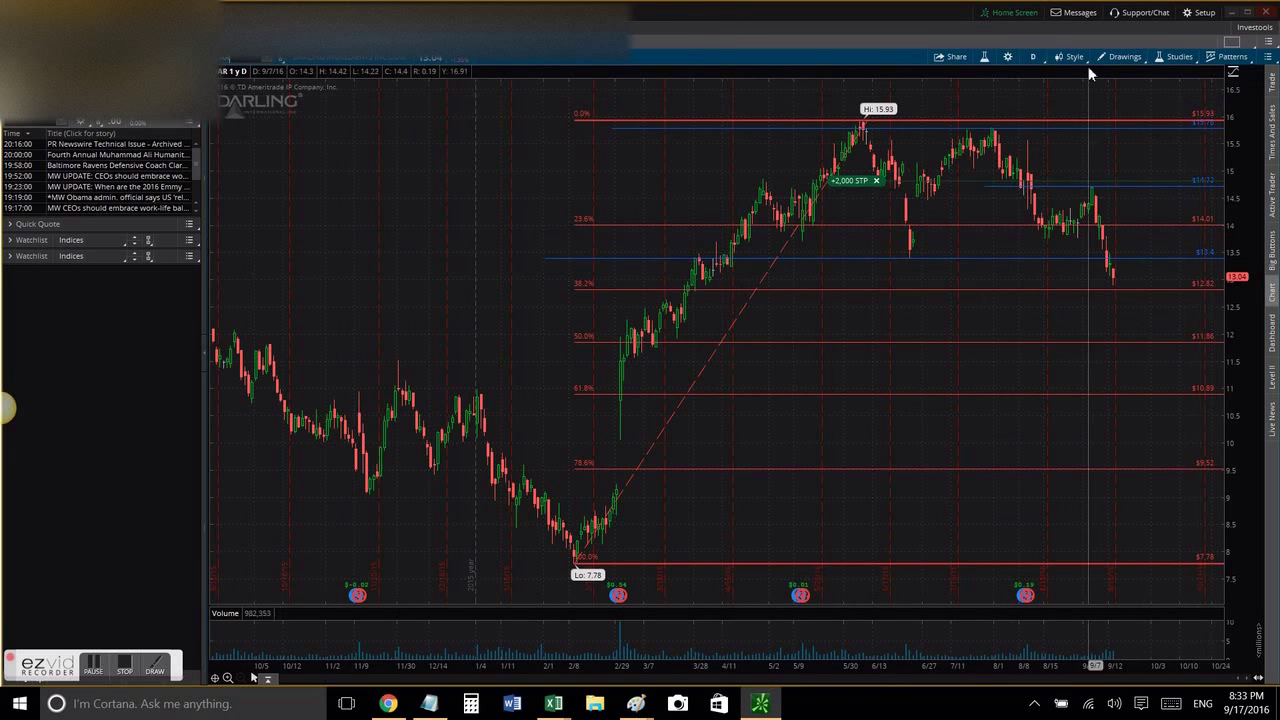
# - Show DAR as 3 Y : W bars zoomed on the 2016 rally and pullback
pyautogui.click(1038, 59)
pyautogui.click(1015, 189)
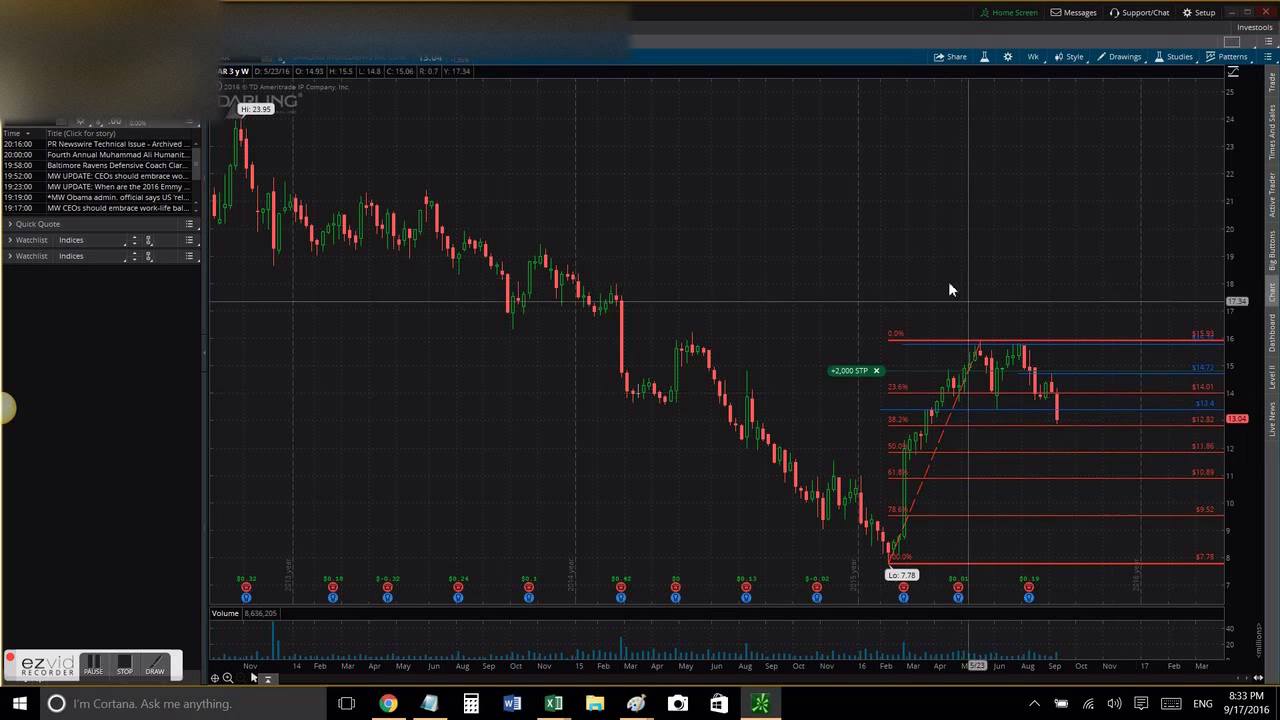
pyautogui.moveTo(885, 288); pyautogui.dragTo(1089, 286)
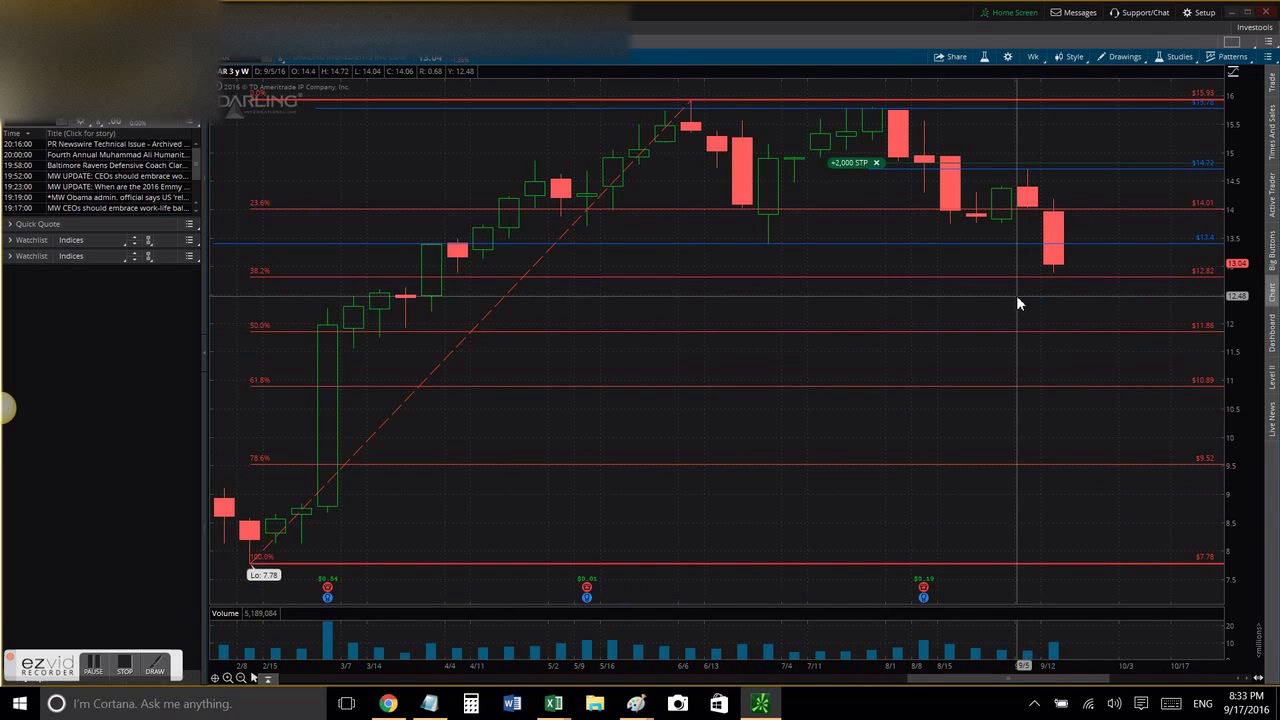
# - Return DAR to 1 Y : D bars and delete its Fibonacci retracement
pyautogui.click(1036, 57)
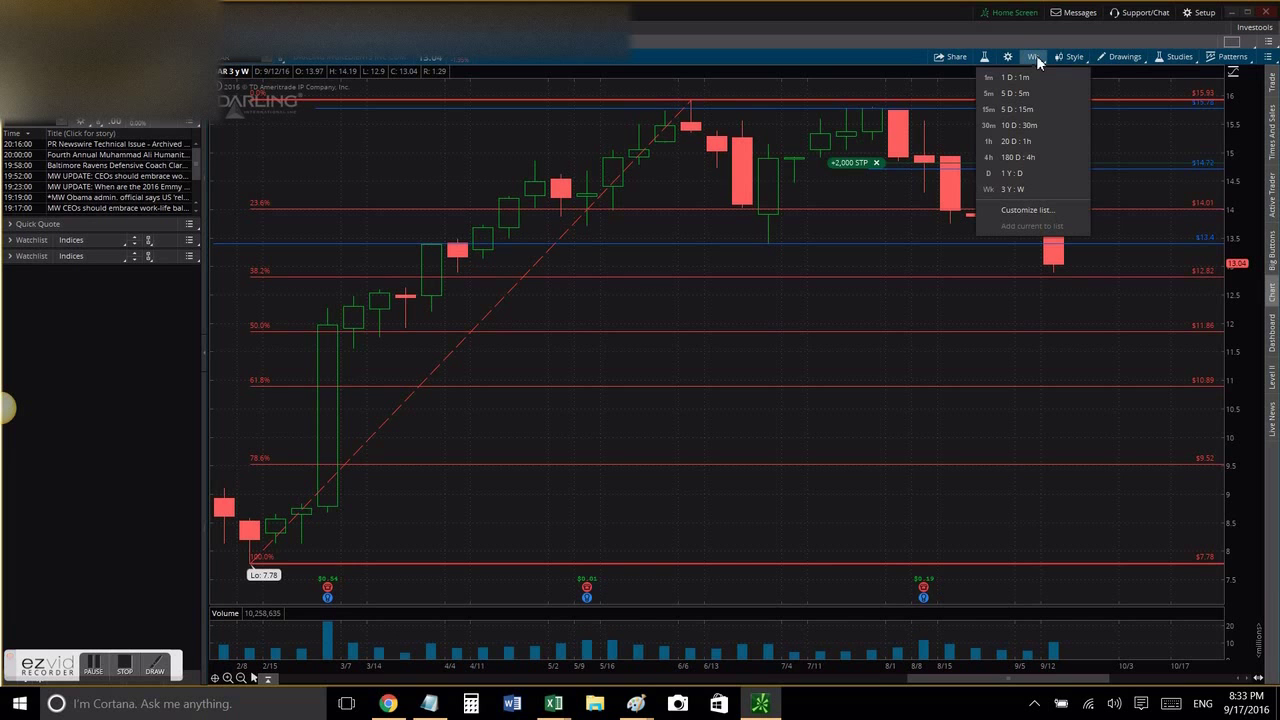
pyautogui.click(1060, 176)
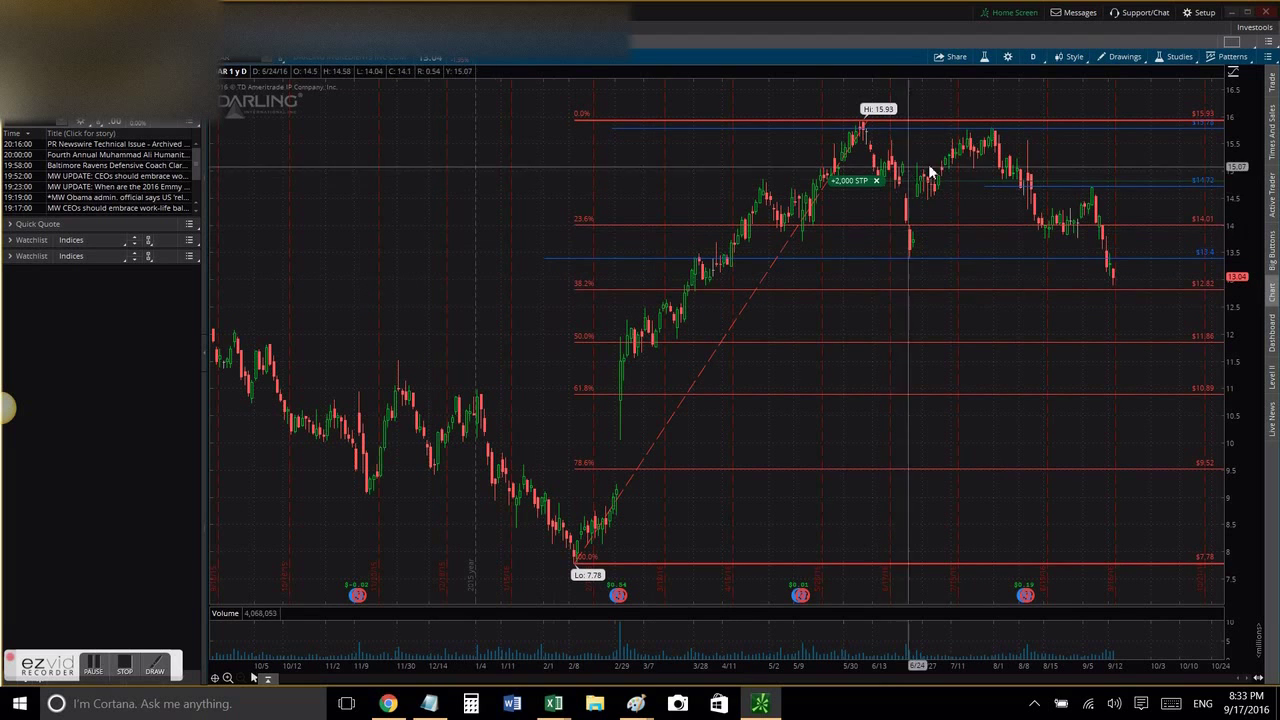
pyautogui.press('Delete')
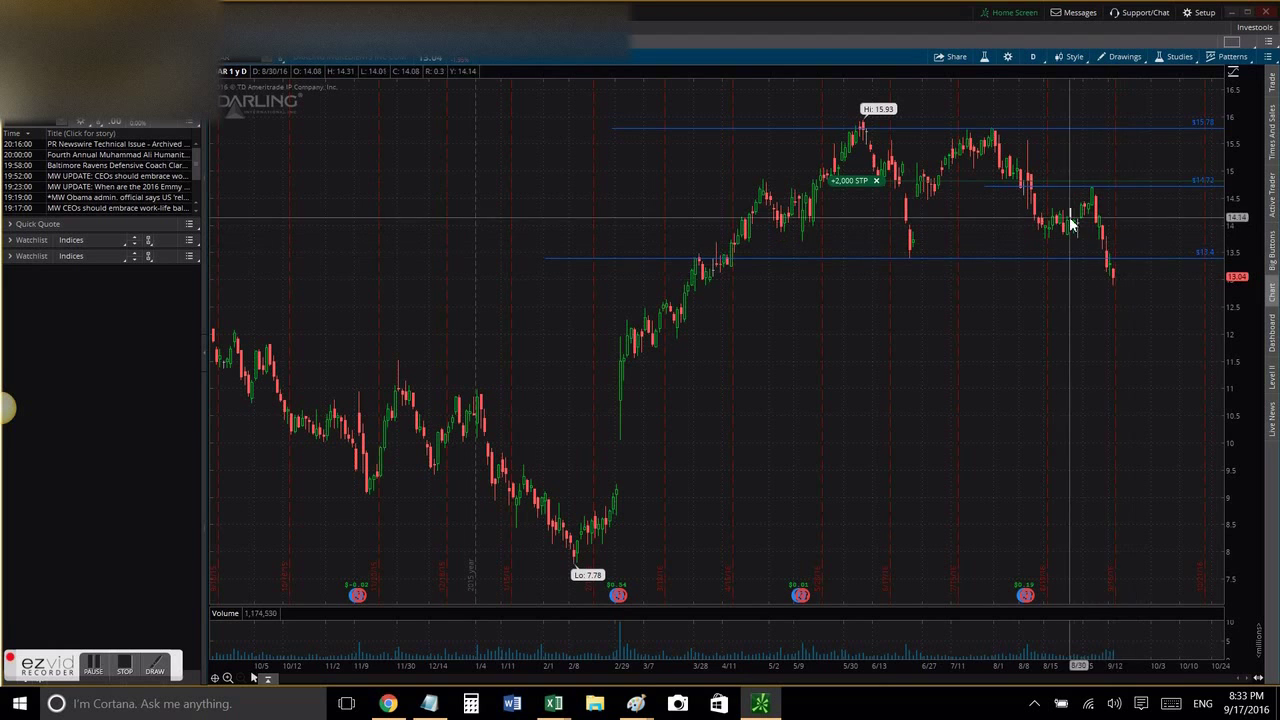
# - Zoom out to about a year of bars and draw the Fibonacci retracement from 7.78 to 15.93
pyautogui.moveTo(927, 287); pyautogui.dragTo(1133, 287)
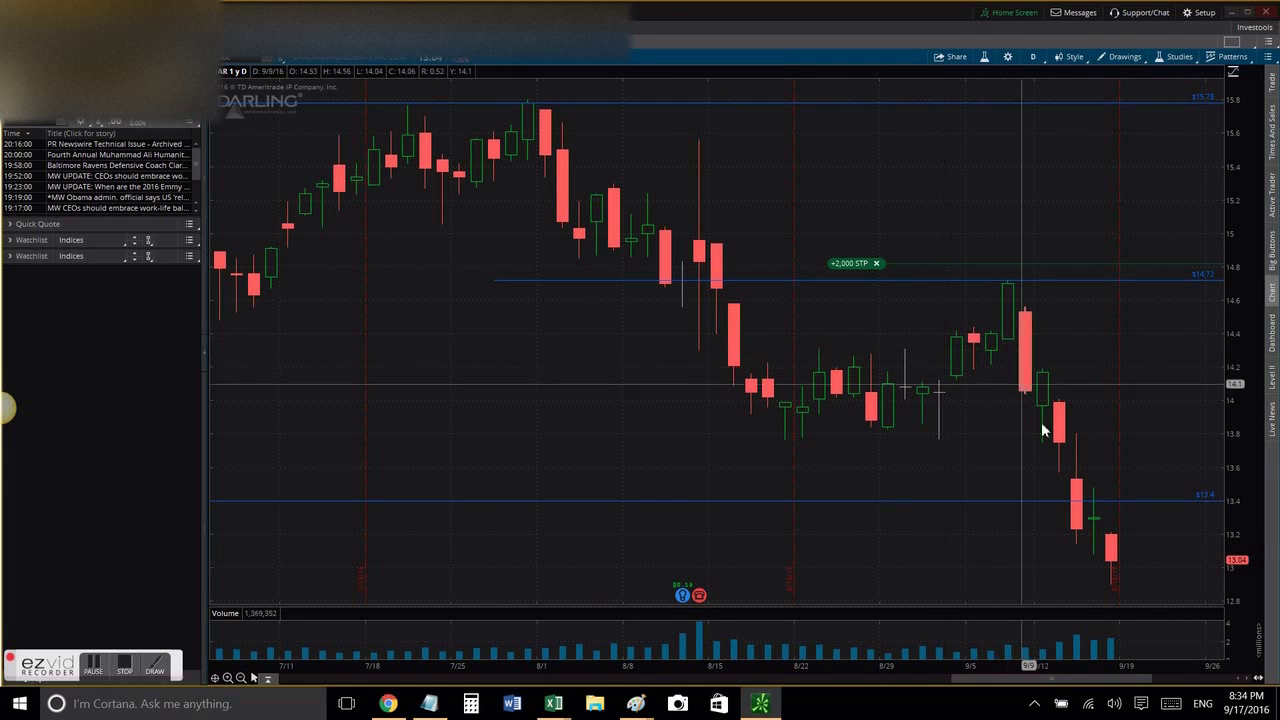
pyautogui.click(240, 678)
pyautogui.click(240, 678)
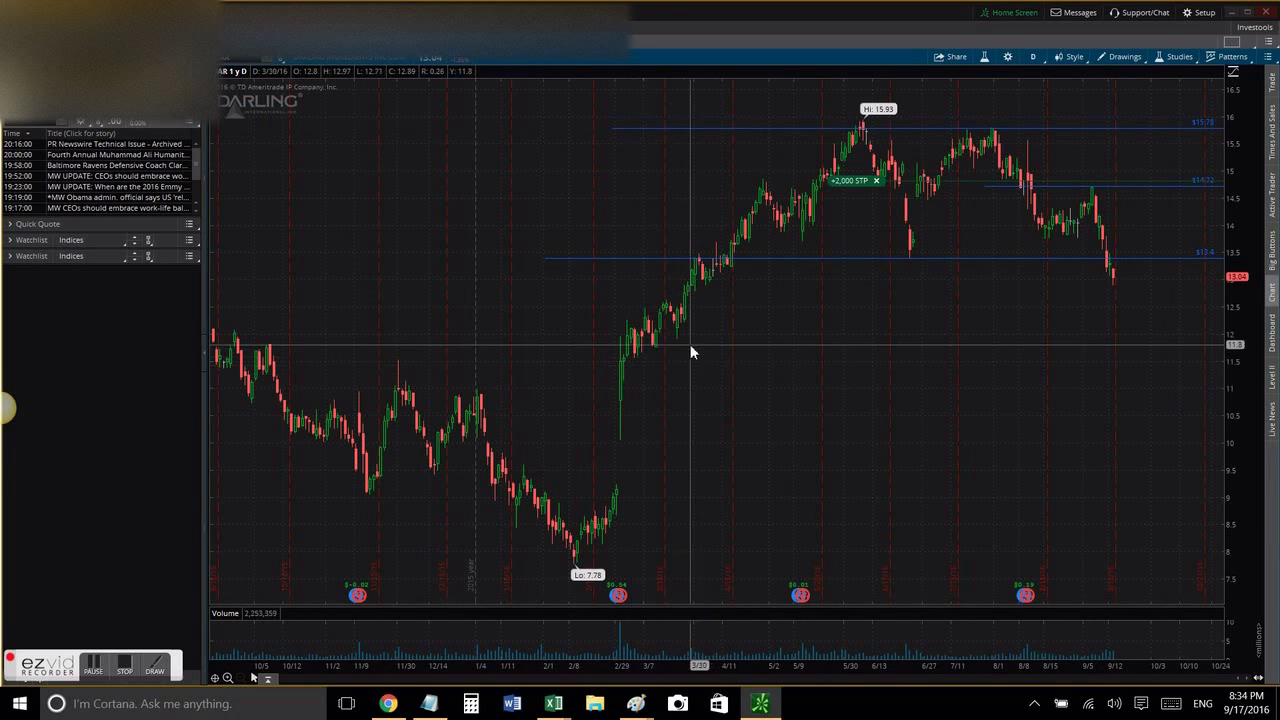
pyautogui.moveTo(577, 558); pyautogui.dragTo(862, 118)
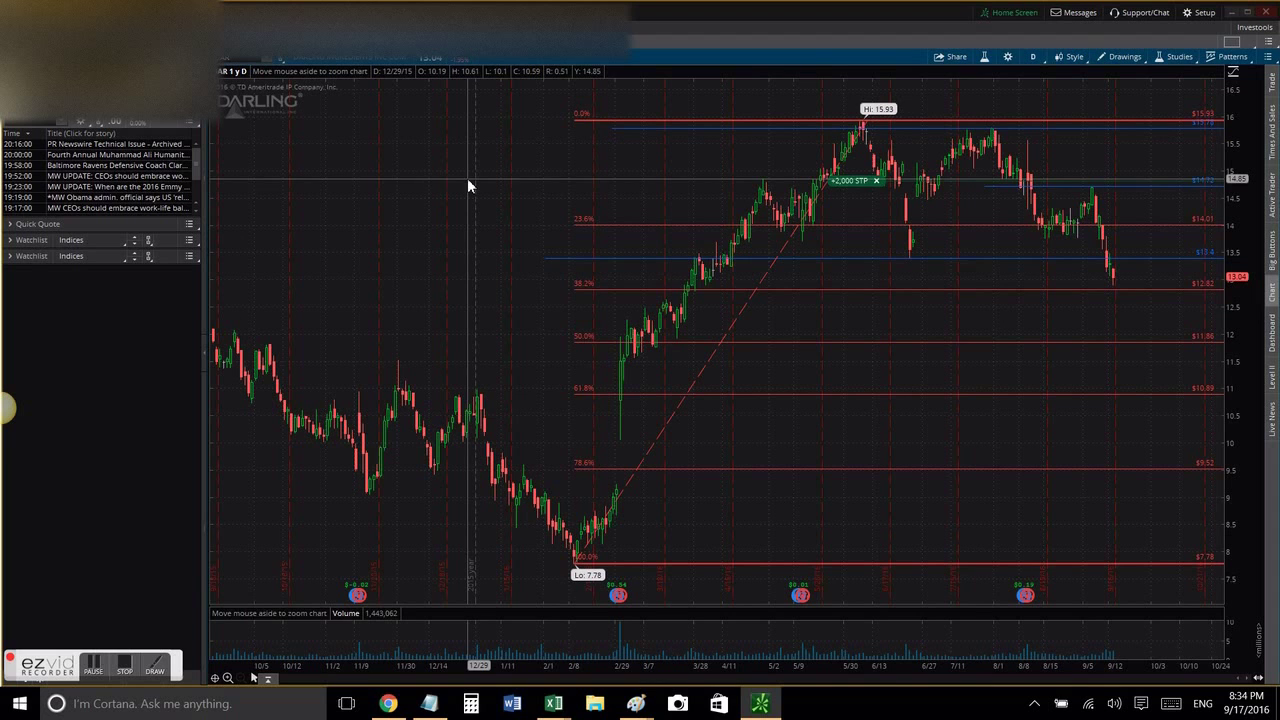
# - Switch Paint to the Account Info screenshot, zoom it to 300%, and maximize the window
pyautogui.moveTo(636, 703)
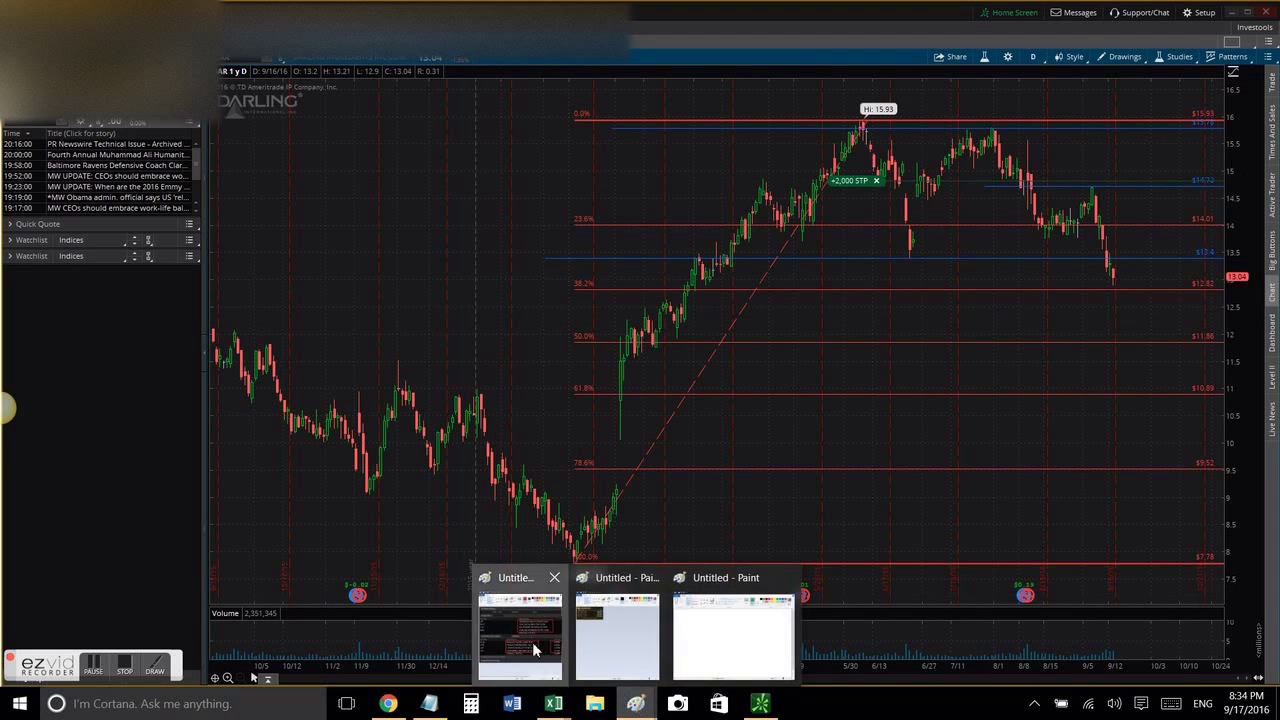
pyautogui.click(535, 650)
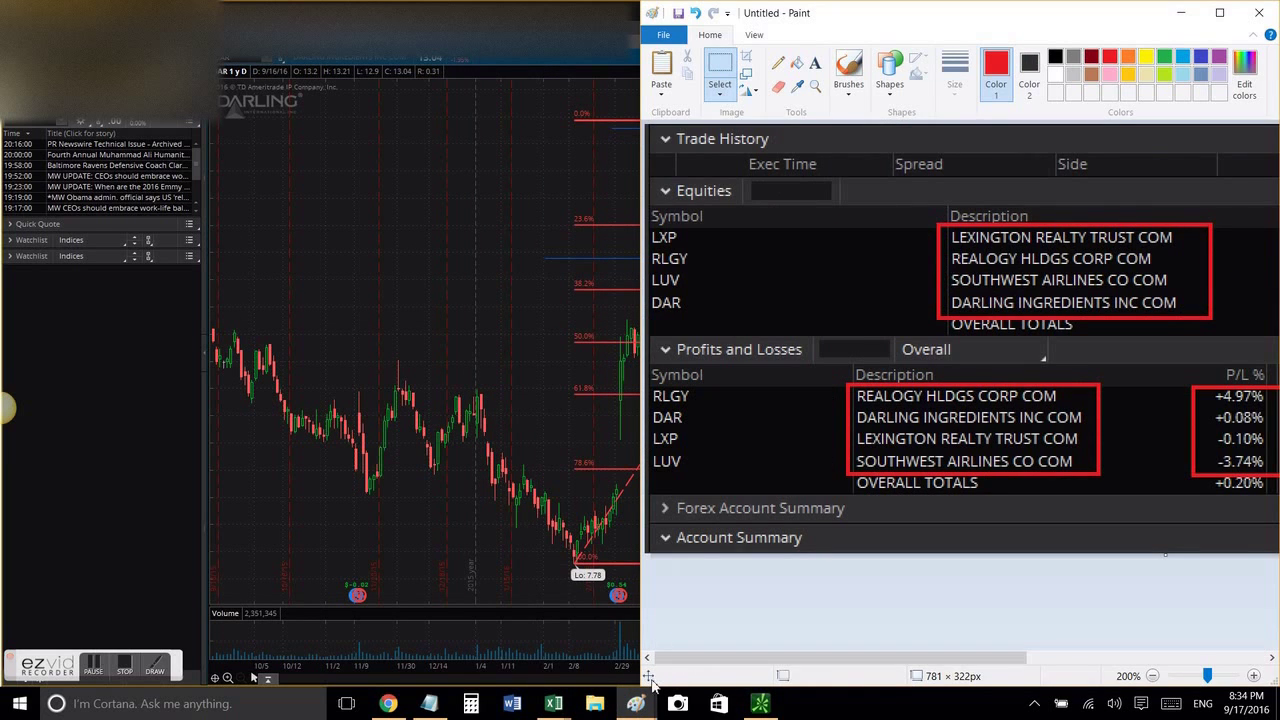
pyautogui.click(634, 625)
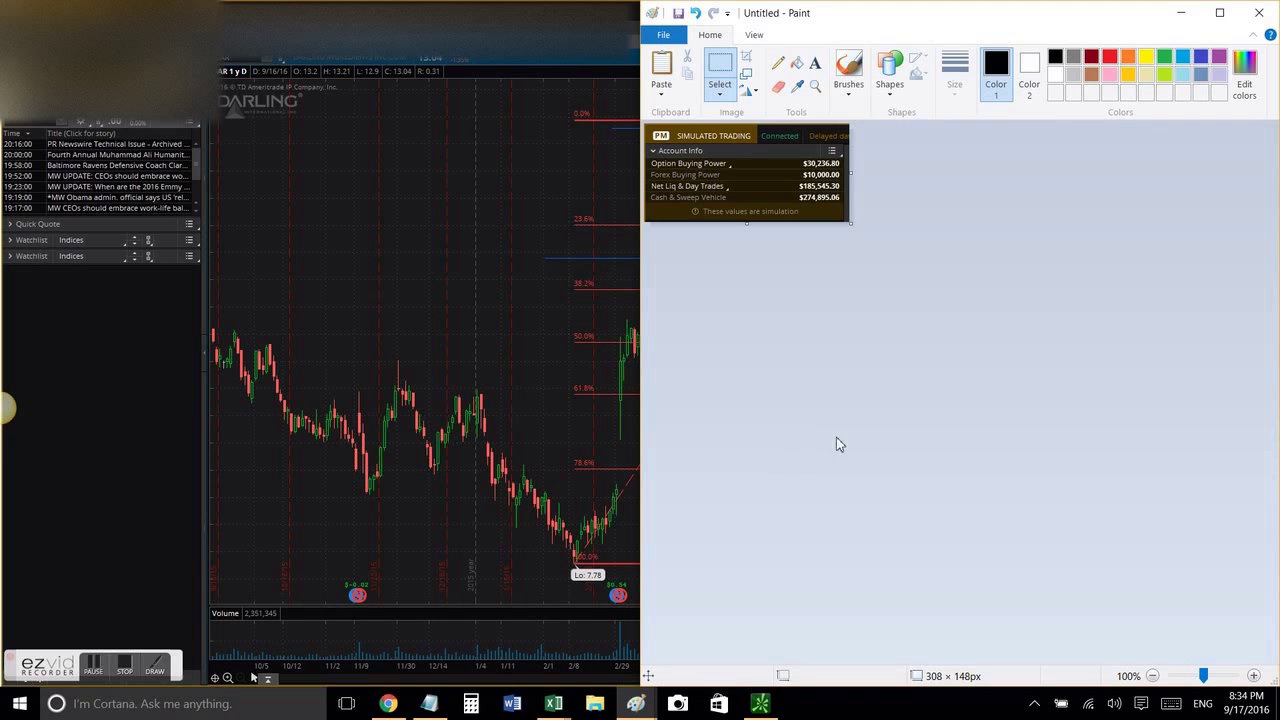
pyautogui.scroll(1, 830, 440)
pyautogui.scroll(1, 895, 468)
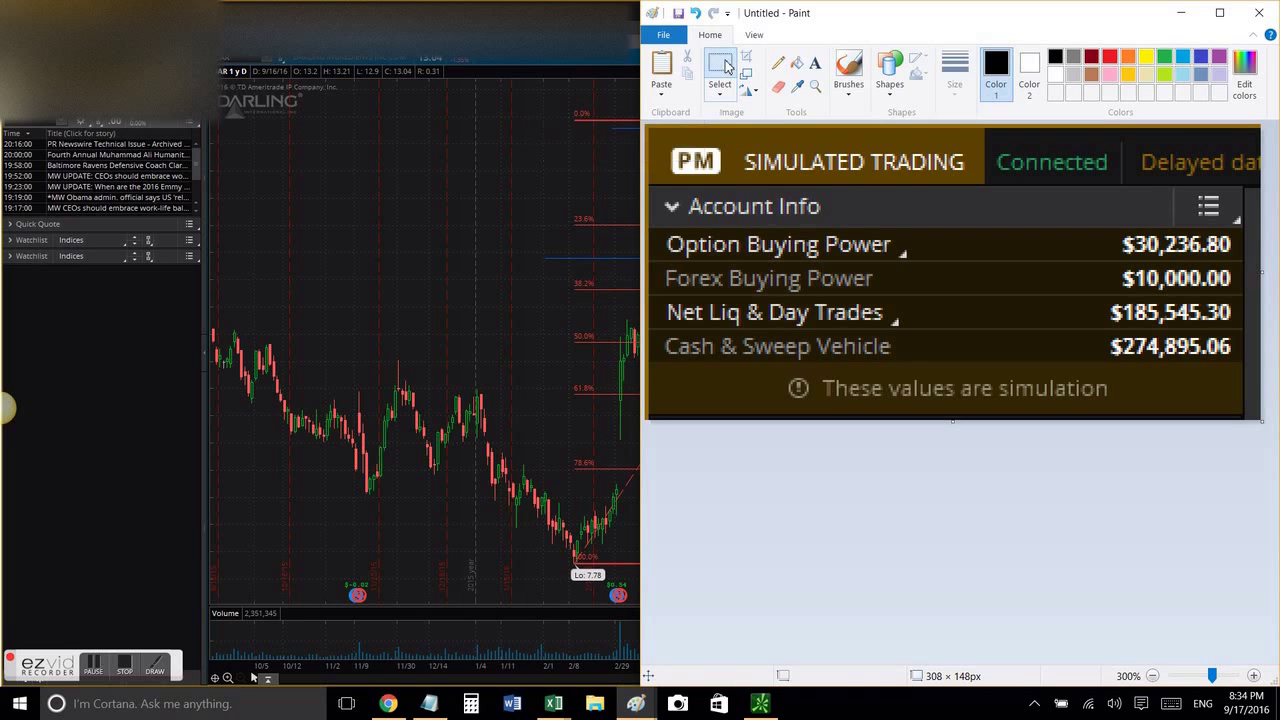
pyautogui.click(1219, 12)
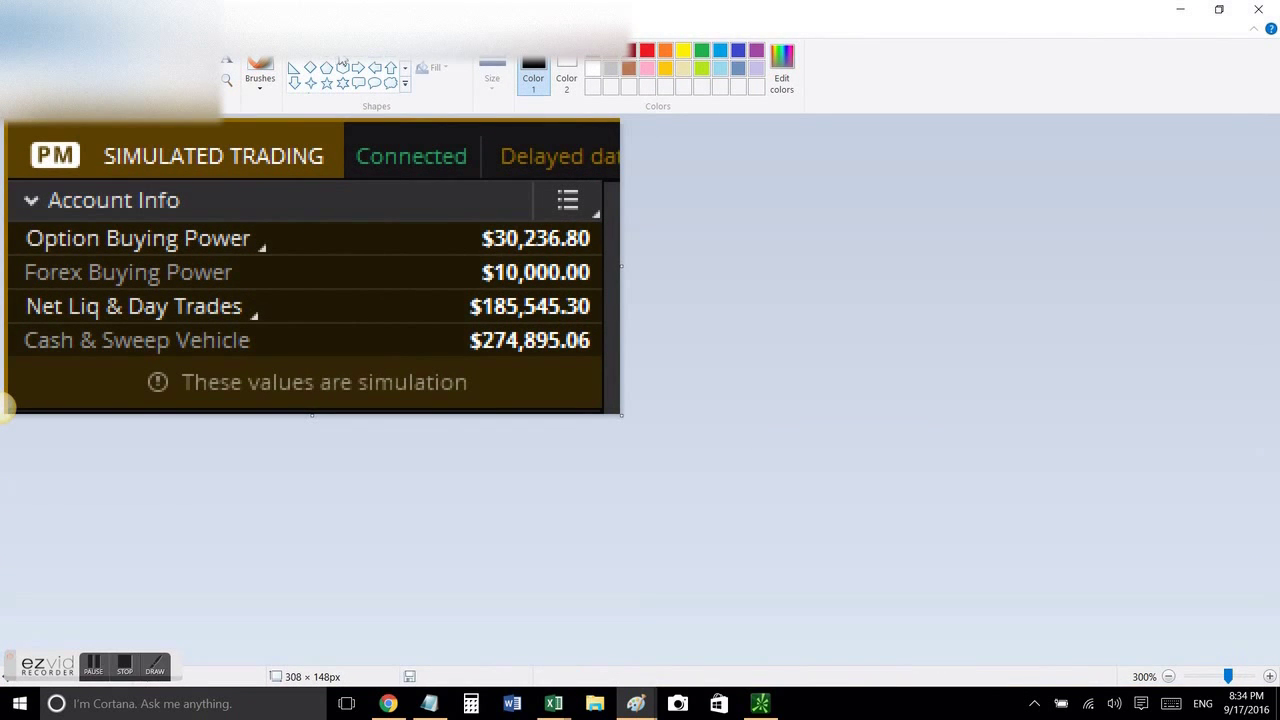
# - Draw a thick red rectangle around the Net Liq & Day Trades row
pyautogui.click(646, 52)
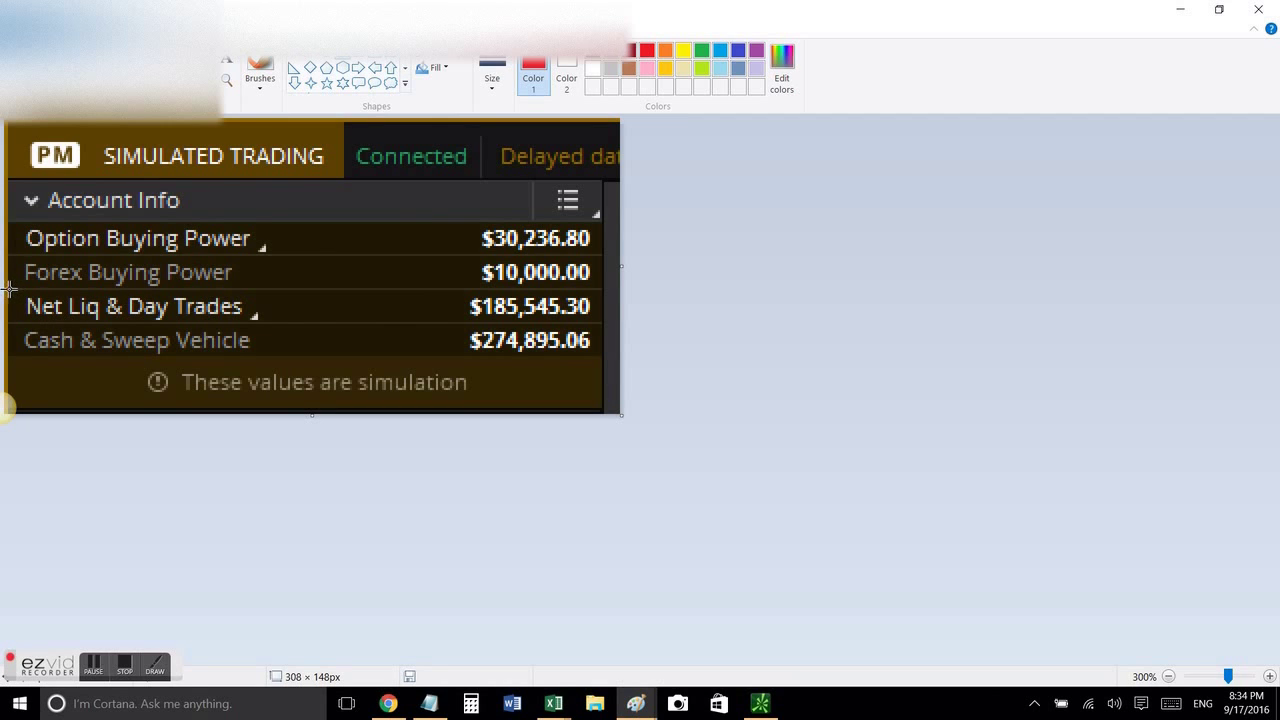
pyautogui.moveTo(10, 289); pyautogui.dragTo(600, 323)
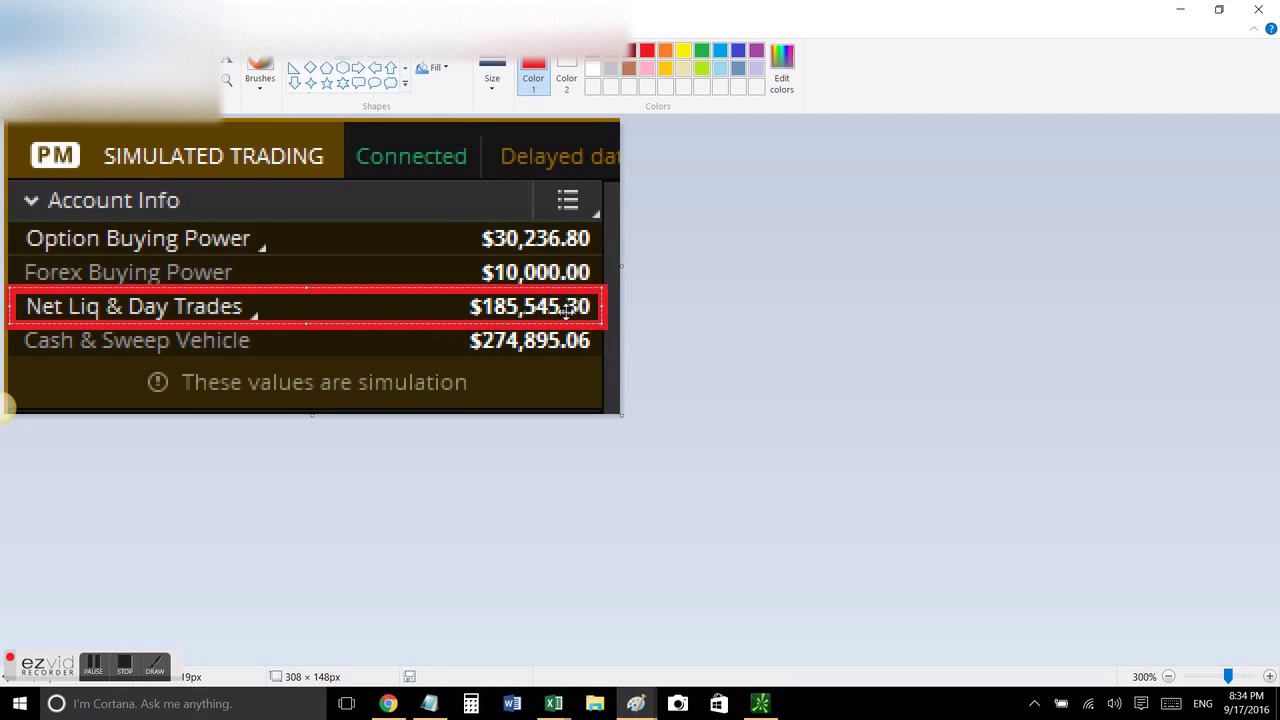
pyautogui.click(495, 70)
pyautogui.click(455, 160)
pyautogui.click(372, 531)
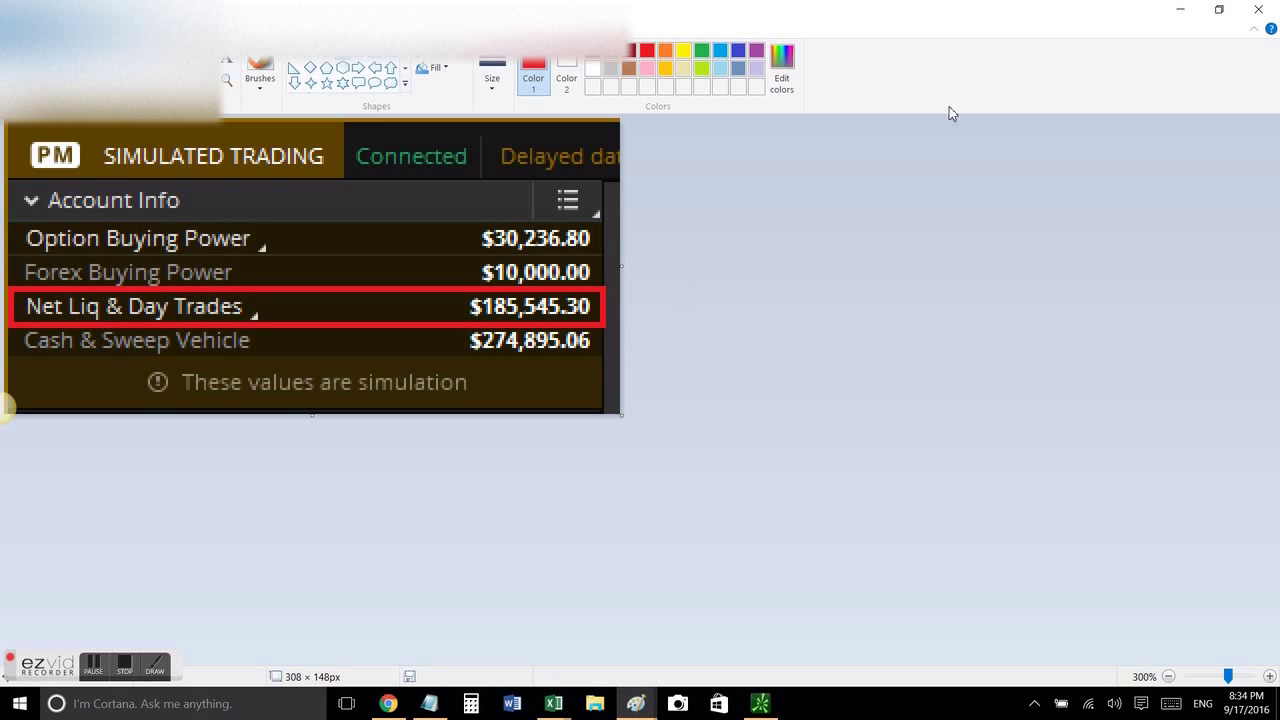
# - Restore Paint, snap it to the right half, and bring the thinkorswim chart forward
pyautogui.click(1219, 9)
pyautogui.moveTo(917, 23); pyautogui.dragTo(1100, 130)
pyautogui.moveTo(1276, 120); pyautogui.dragTo(1279, 120)
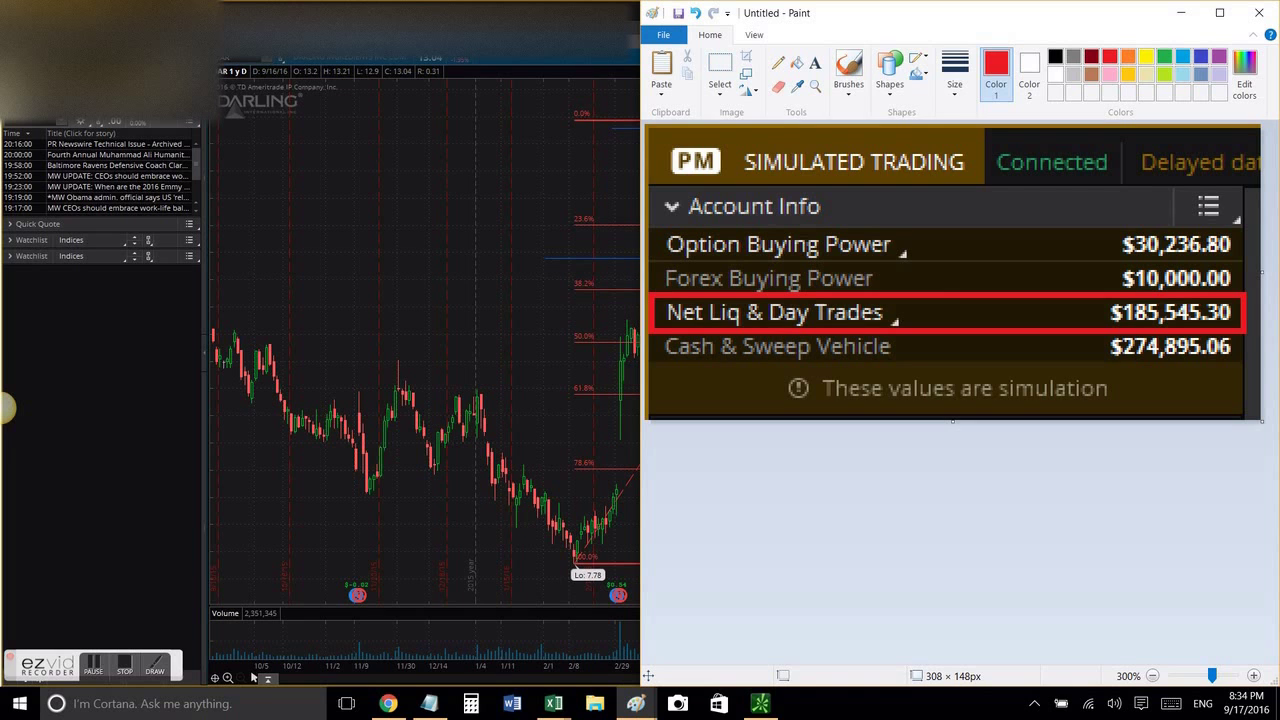
pyautogui.click(559, 336)
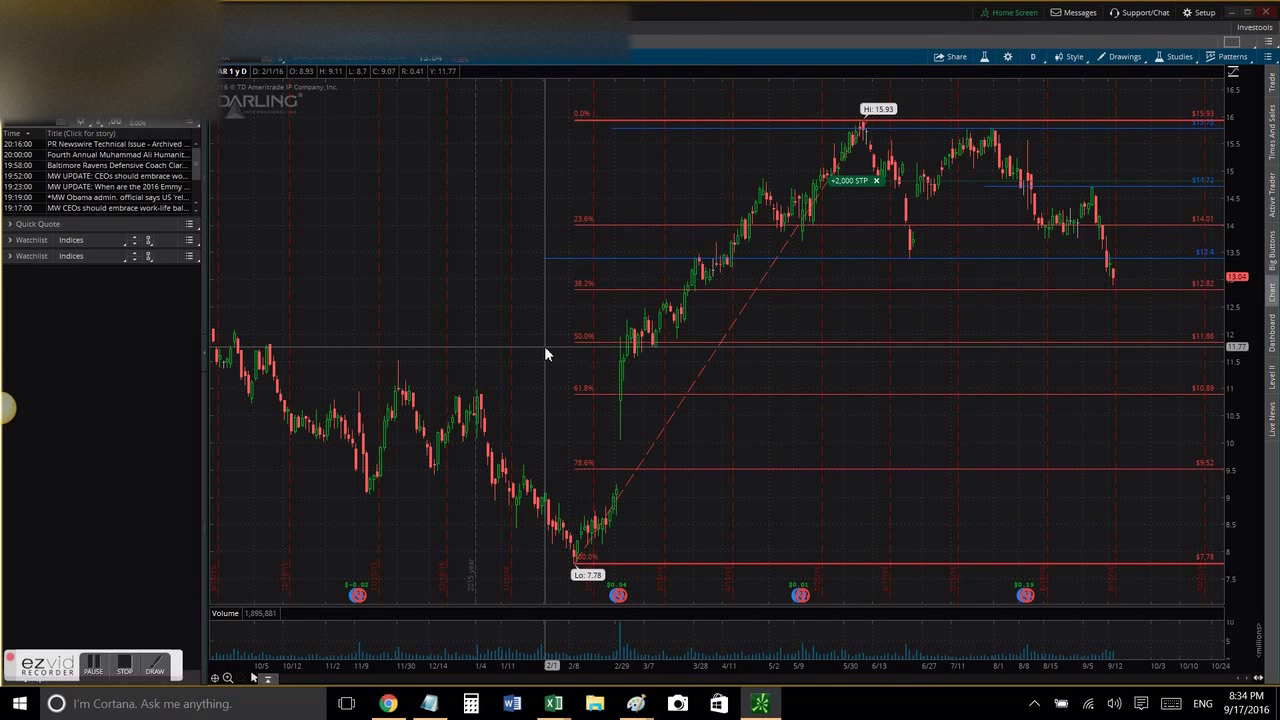
# - Bring up the Notepad script and place the caret after 'Thank you for watching!' under CLOSING
pyautogui.click(429, 703)
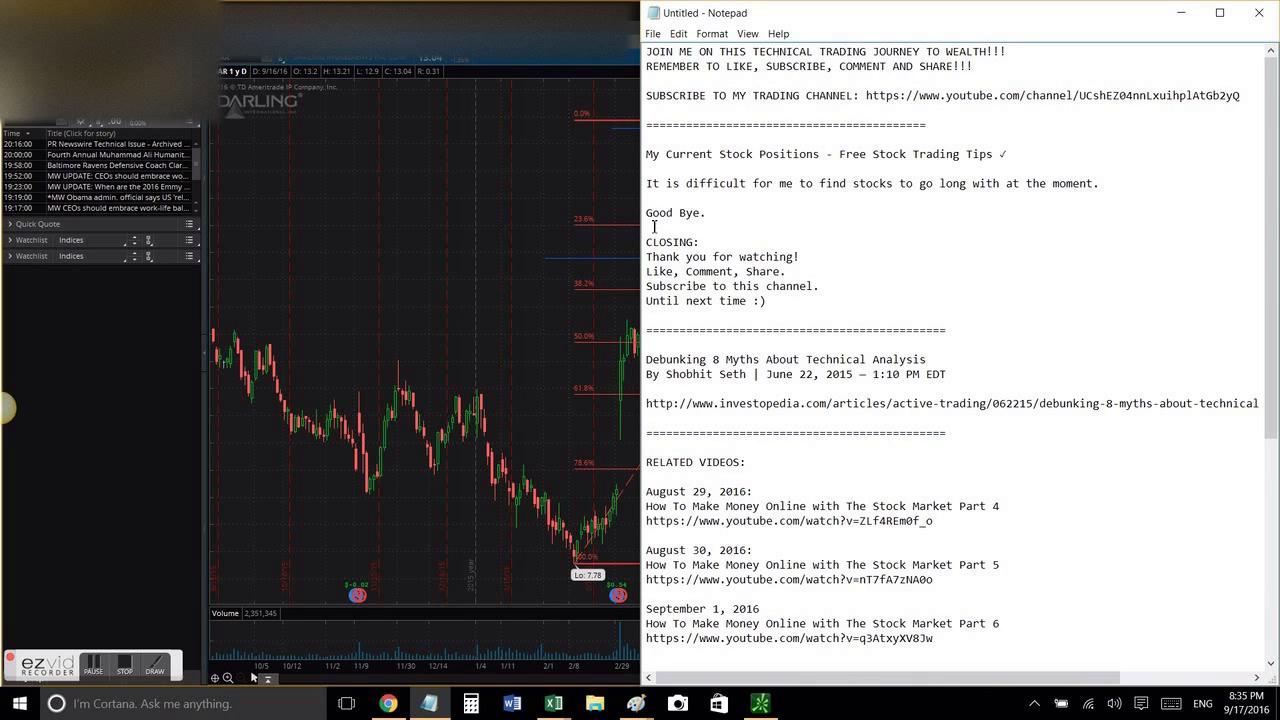
pyautogui.moveTo(647, 244); pyautogui.dragTo(739, 248)
pyautogui.click(750, 276)
pyautogui.click(865, 262)
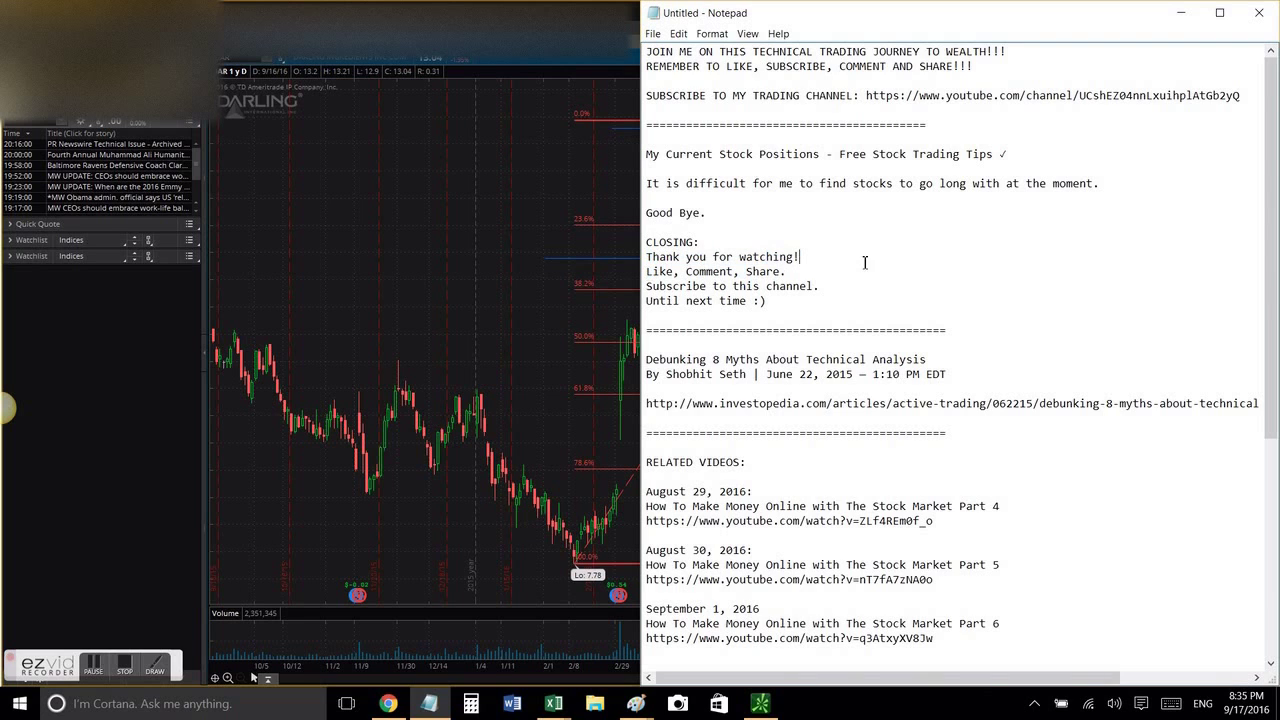